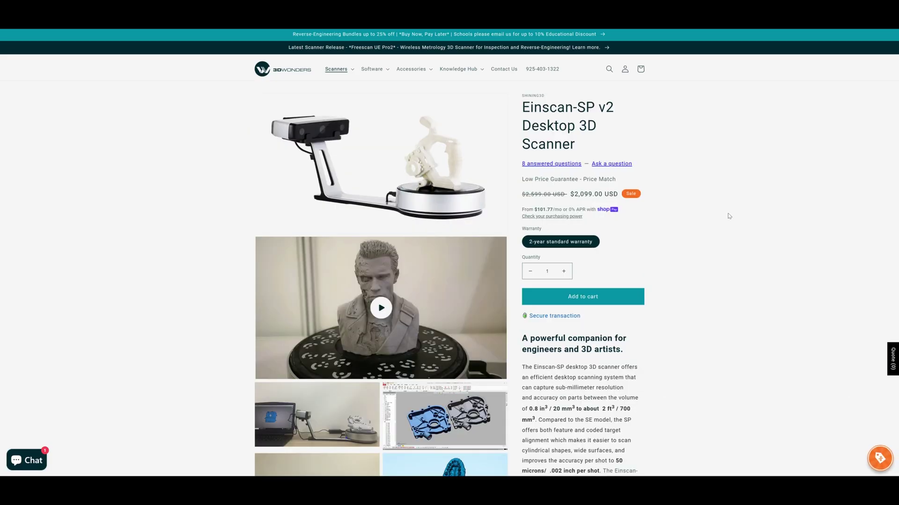
Scroll the Einscan-SP v2 page past the gallery and specifications to Questions & Answers.
{"action": "scroll", "coordinate": [729, 216], "scroll_direction": "down", "scroll_amount": 5}
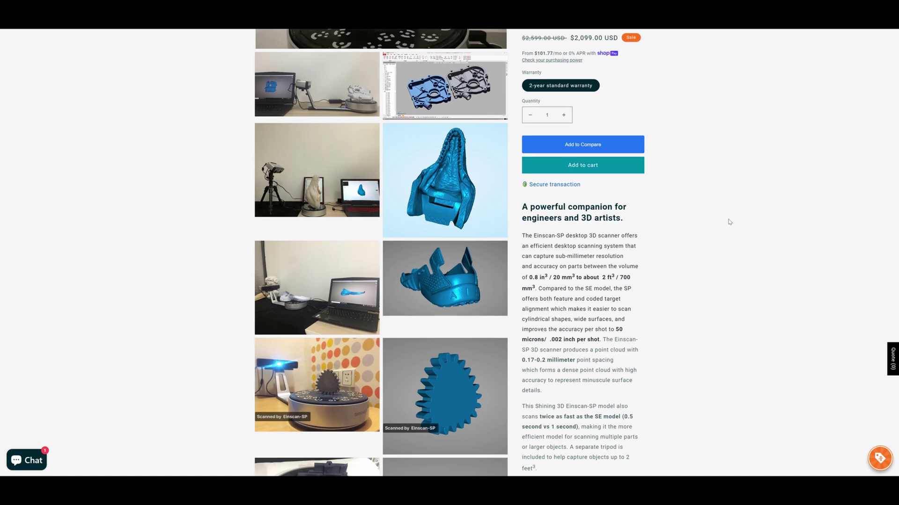
{"action": "scroll", "coordinate": [728, 222], "scroll_direction": "down", "scroll_amount": 10}
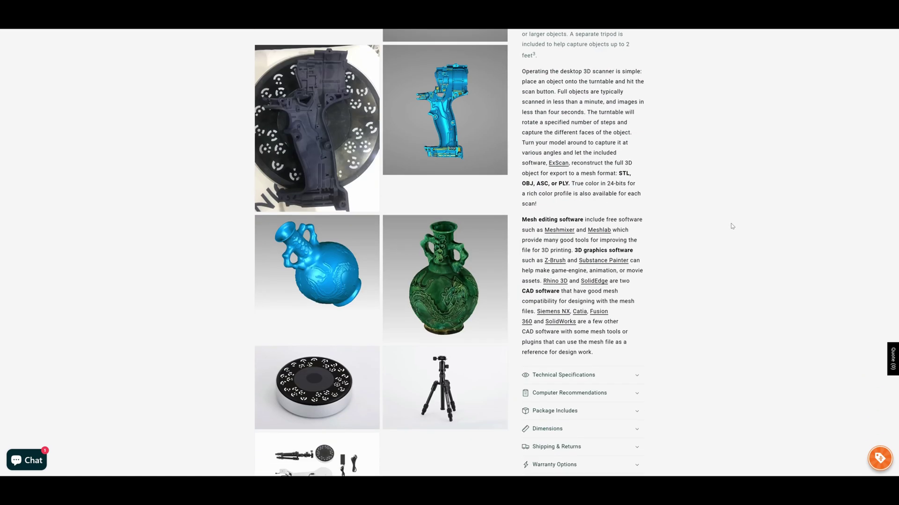
{"action": "scroll", "coordinate": [732, 226], "scroll_direction": "down", "scroll_amount": 10}
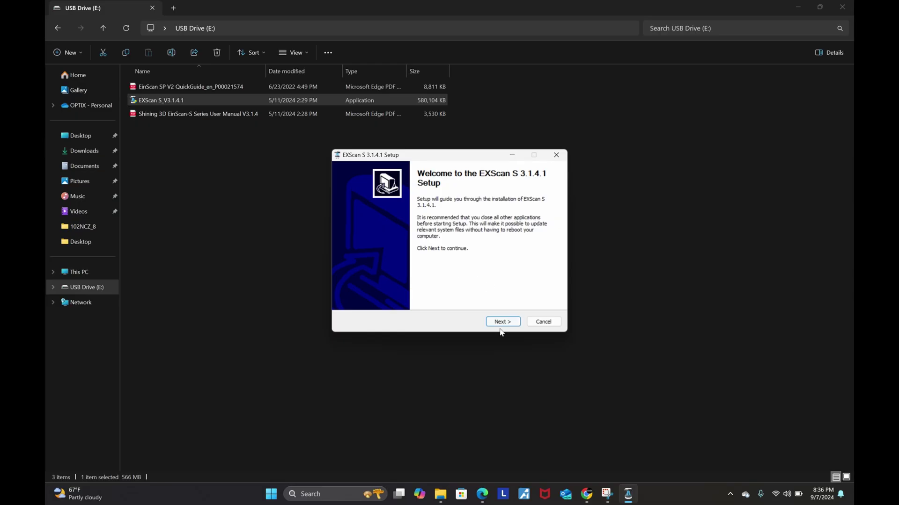
Install EXScan S 3.1.4.1 in the default folder, accepting license and privacy notice, then launch it.
{"action": "left_click", "coordinate": [502, 322]}
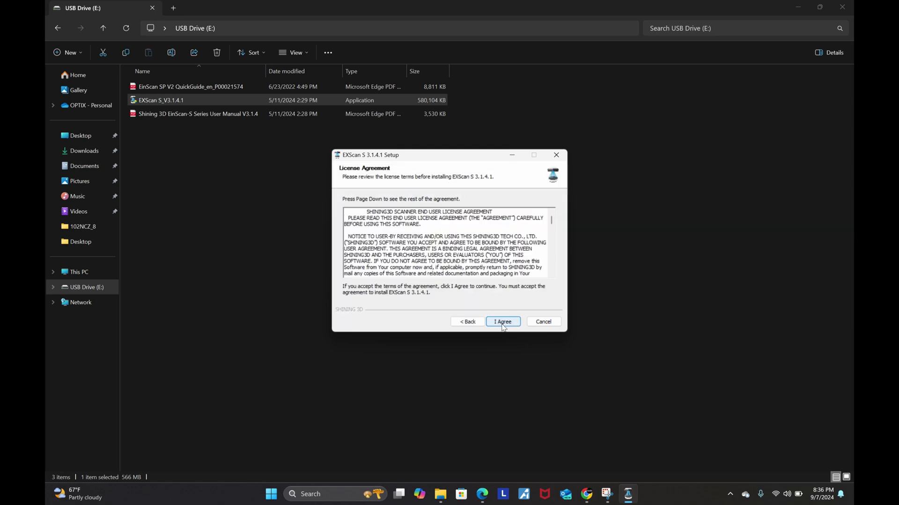
{"action": "left_click", "coordinate": [502, 322]}
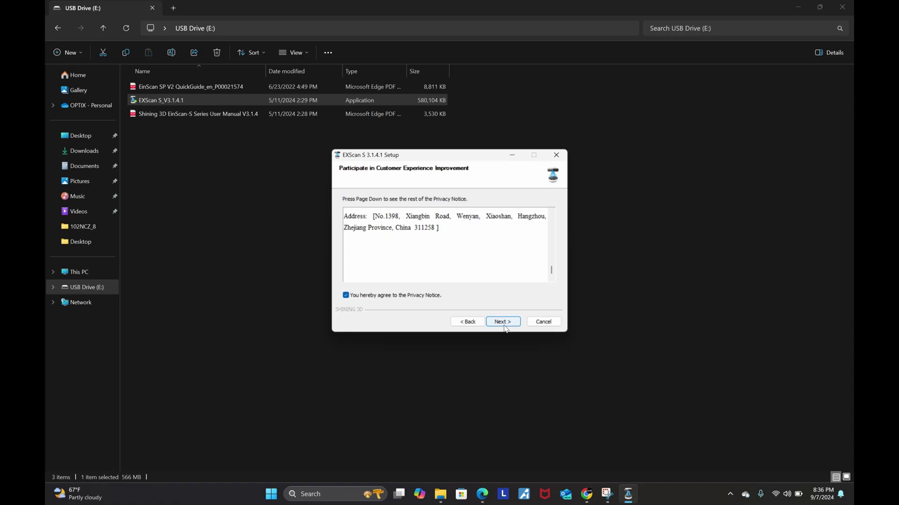
{"action": "left_click", "coordinate": [505, 327]}
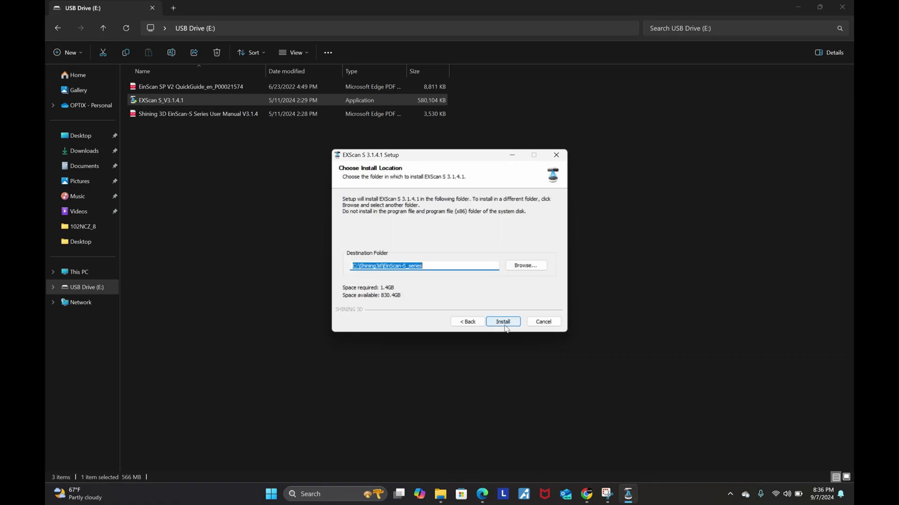
{"action": "left_click", "coordinate": [505, 327]}
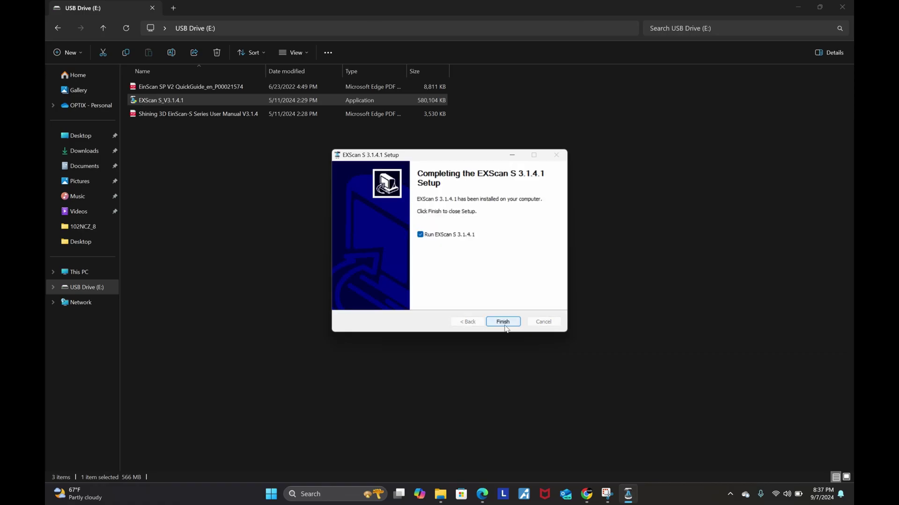
{"action": "left_click", "coordinate": [515, 318]}
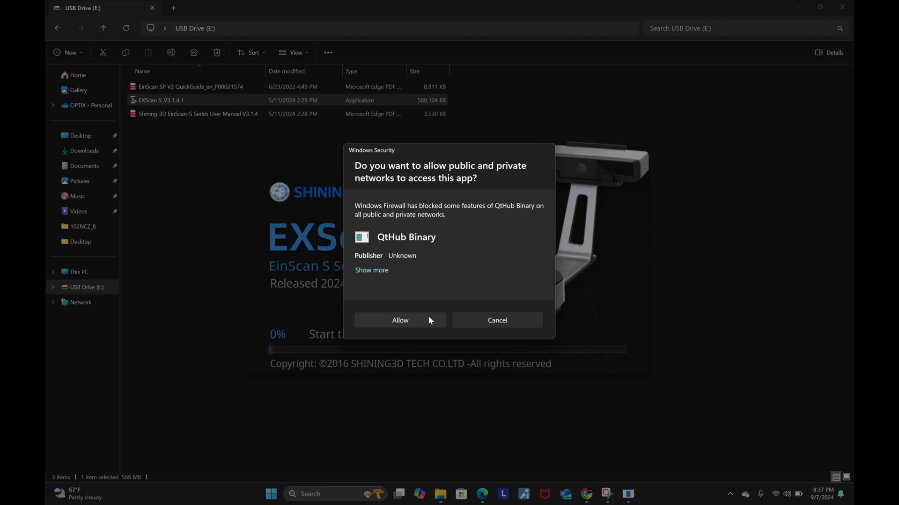
Allow both firewall requests, then register a new Shining 3D account and accept the privacy policy.
{"action": "left_click", "coordinate": [428, 317]}
{"action": "left_click", "coordinate": [429, 317]}
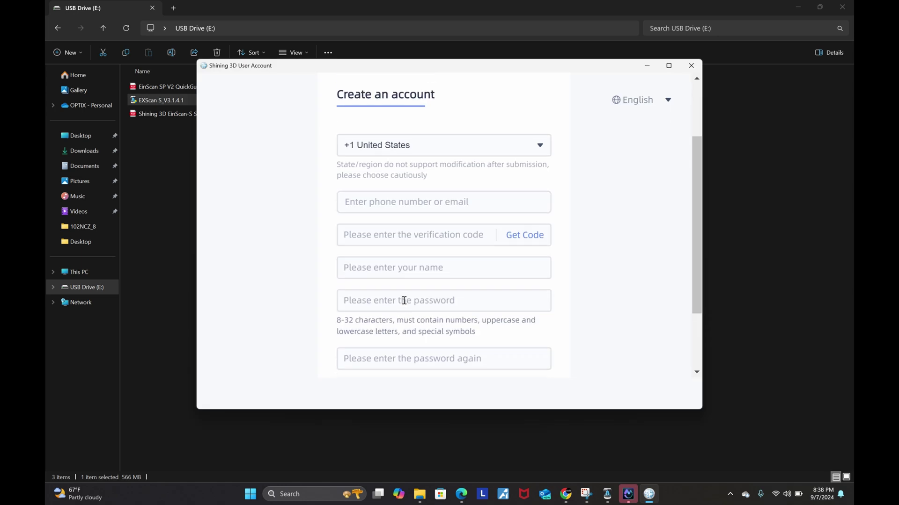
{"action": "scroll", "coordinate": [403, 301], "scroll_direction": "up", "scroll_amount": 1}
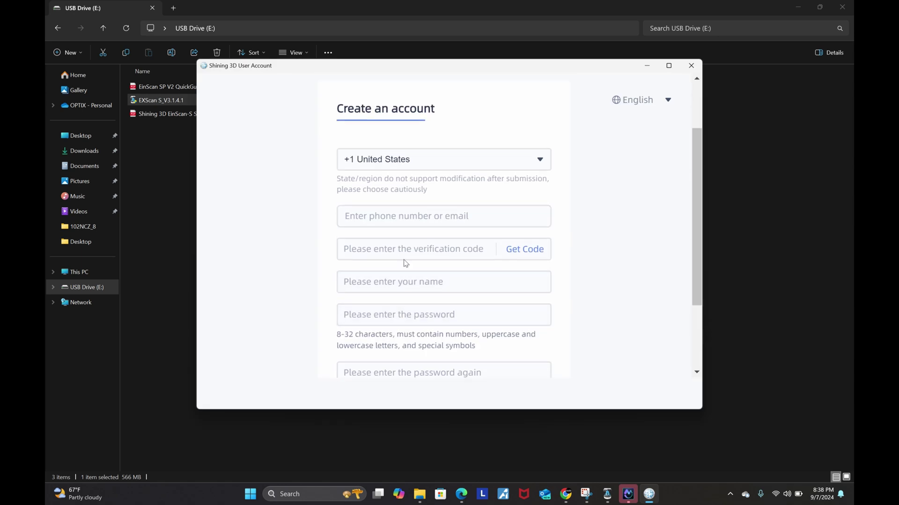
{"action": "key", "text": "Tab"}
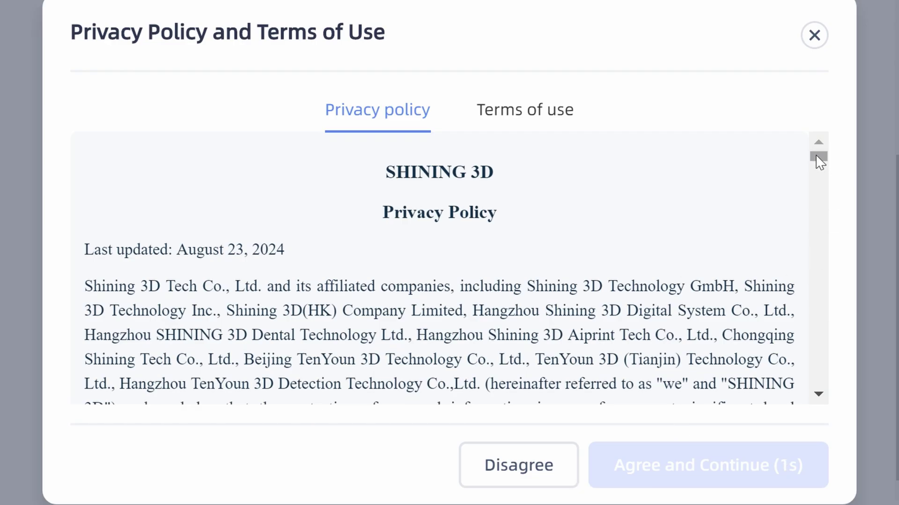
{"action": "left_click", "coordinate": [770, 471]}
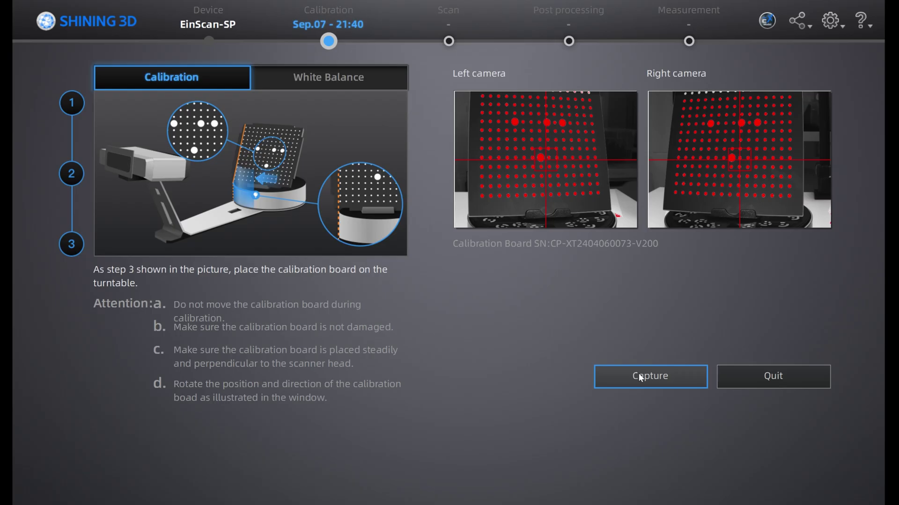
Capture the calibration board in its first position on the turntable.
{"action": "left_click", "coordinate": [638, 375]}
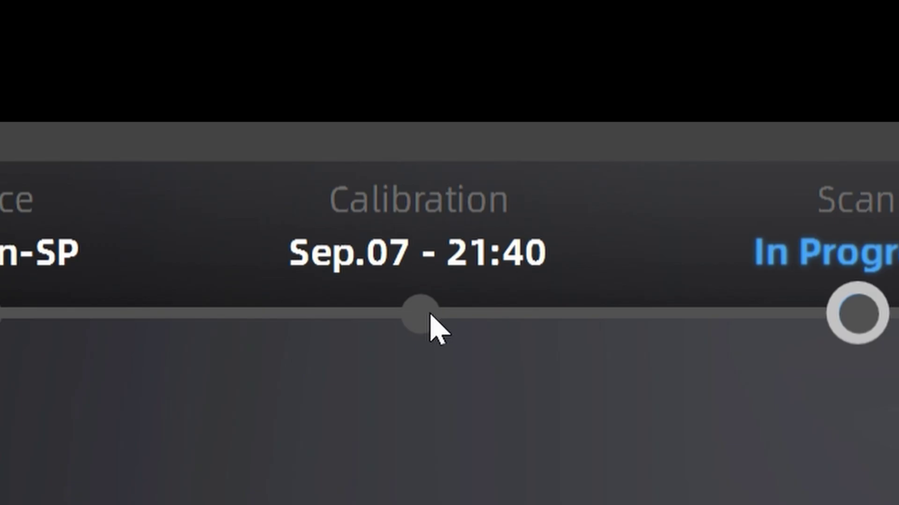
Capture the calibration board in its second and third positions to complete calibration.
{"action": "left_click", "coordinate": [430, 315]}
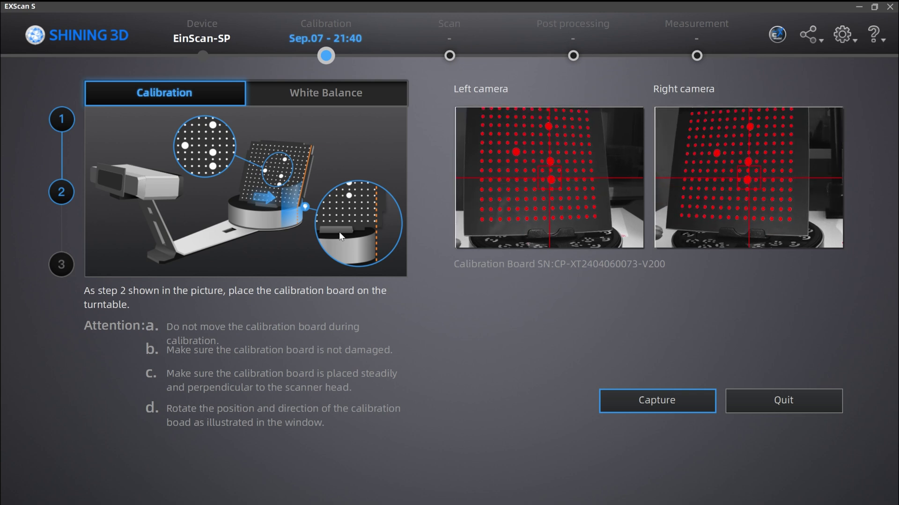
{"action": "left_click", "coordinate": [663, 409]}
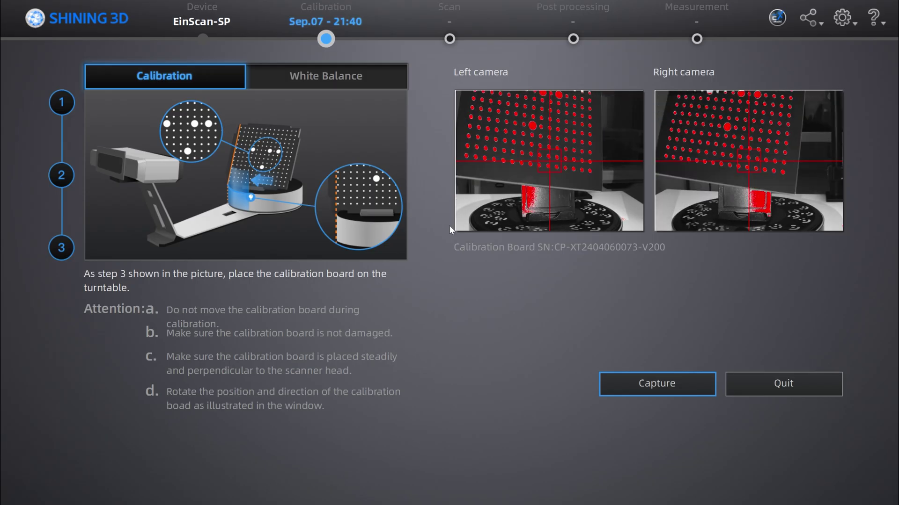
{"action": "left_click", "coordinate": [645, 381]}
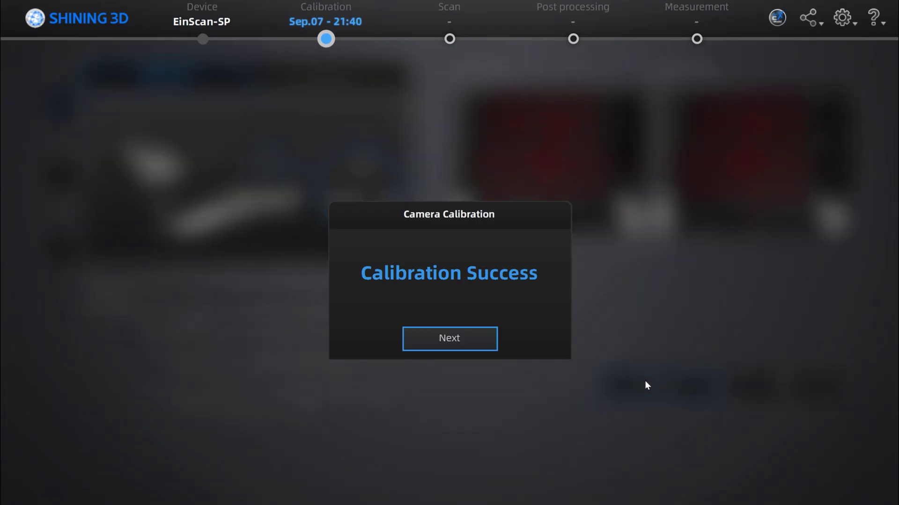
Continue to white balance and run the white balance test on the white paper.
{"action": "left_click", "coordinate": [478, 332]}
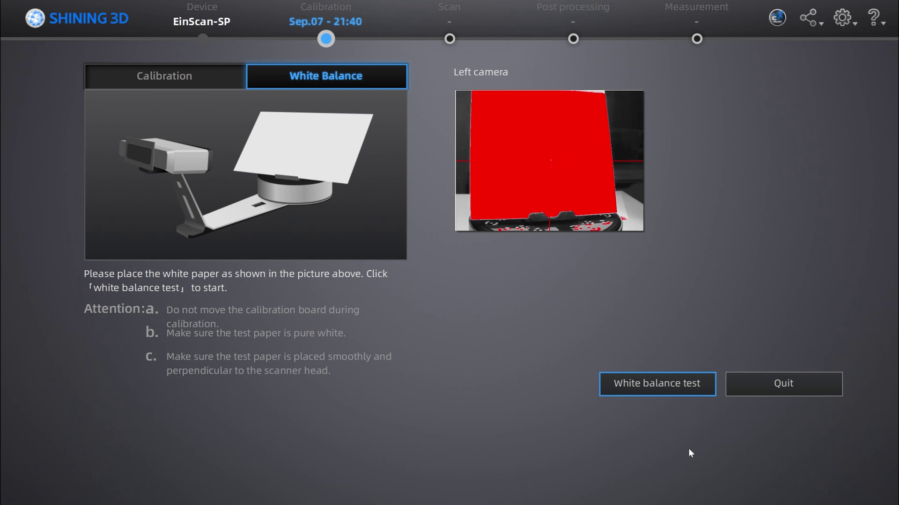
{"action": "left_click", "coordinate": [676, 383]}
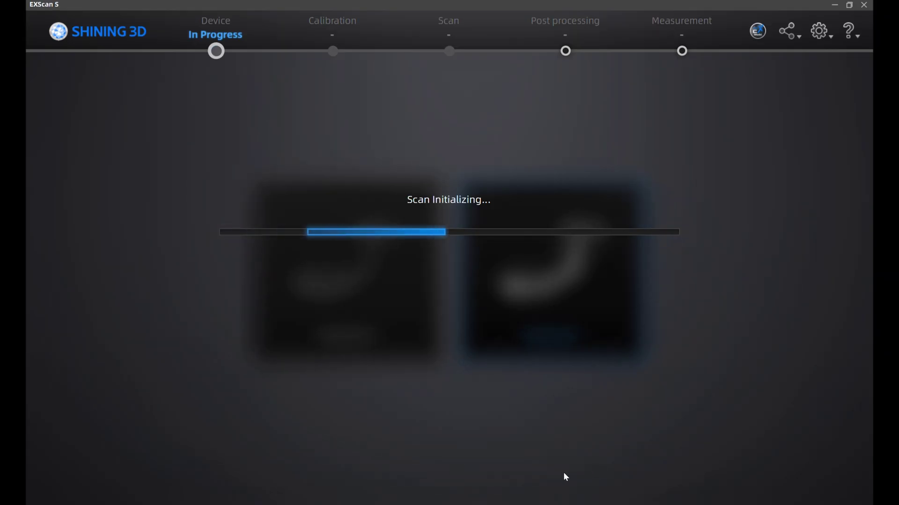
Create a new project named 'Battery' using Texture Scan mode.
{"action": "left_click", "coordinate": [323, 303]}
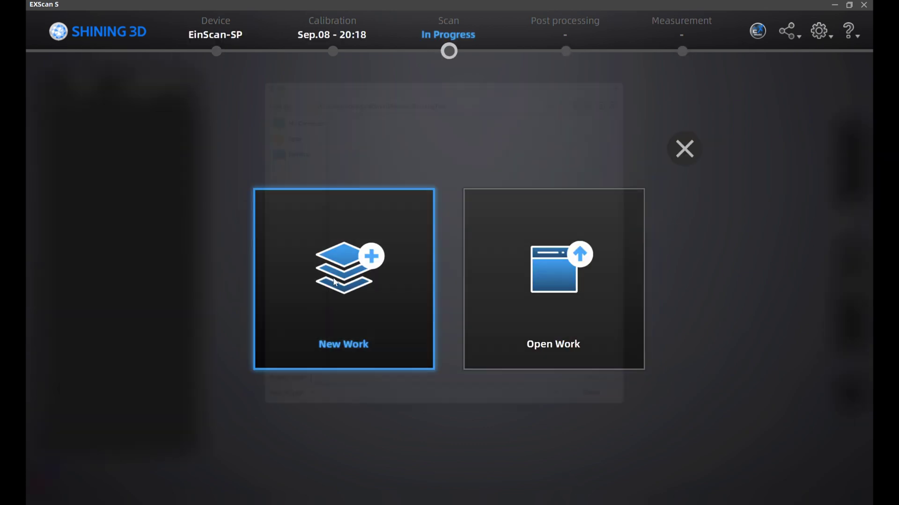
{"action": "left_click", "coordinate": [387, 404]}
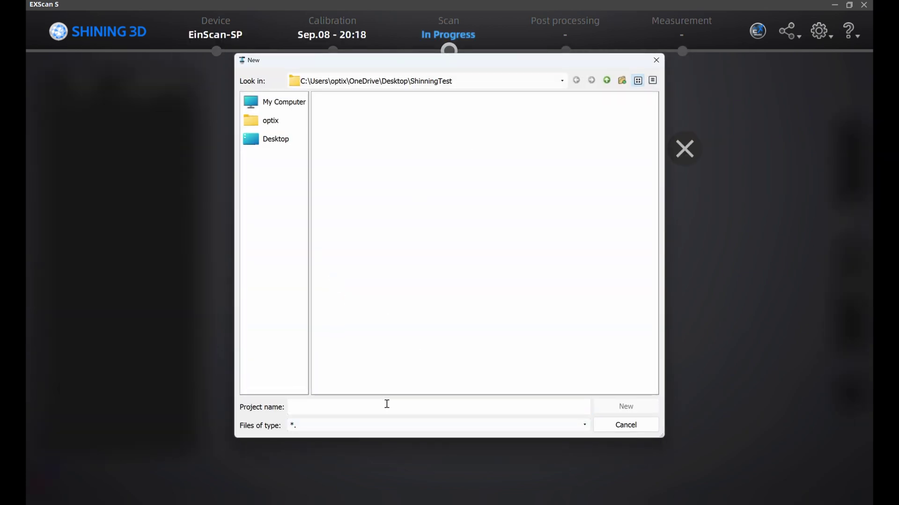
{"action": "type", "text": "Battery"}
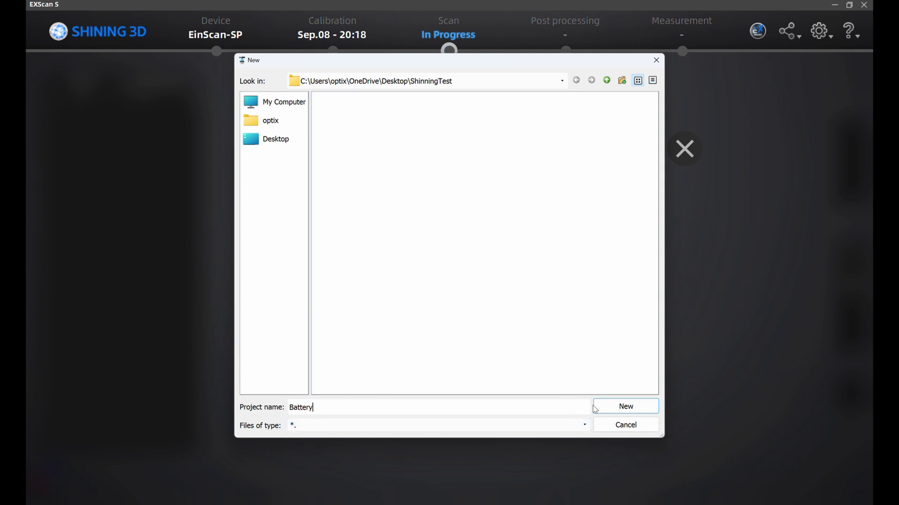
{"action": "left_click", "coordinate": [608, 408]}
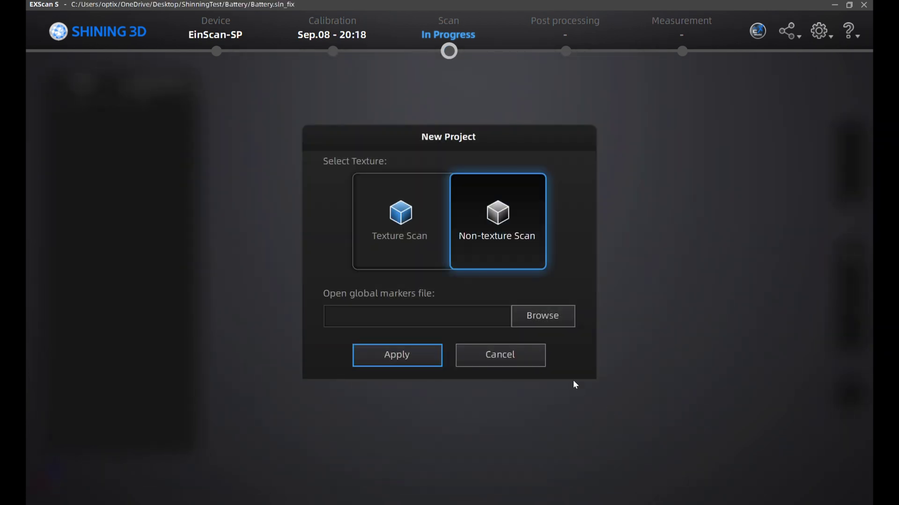
{"action": "left_click", "coordinate": [414, 235]}
{"action": "left_click", "coordinate": [414, 364]}
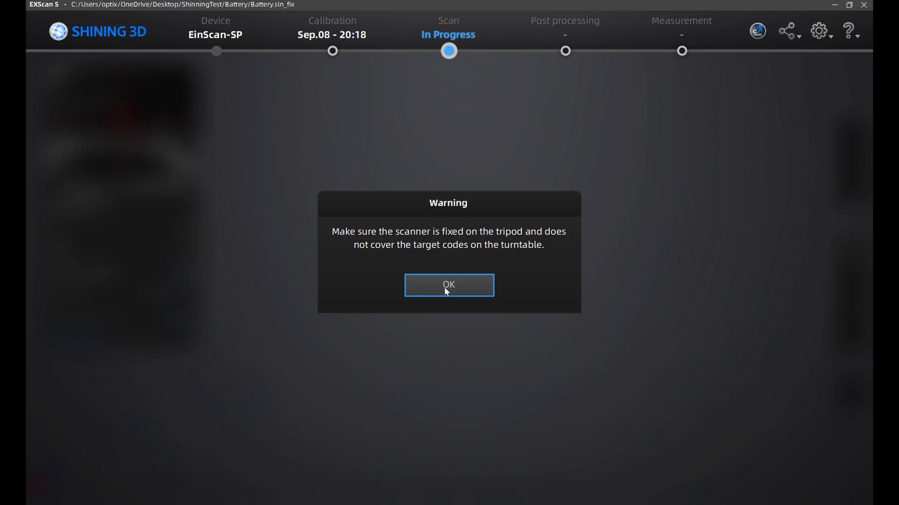
Set Turntable Coded alignment with 16 steps, speed 5 and one turn, then start scanning.
{"action": "left_click", "coordinate": [446, 291]}
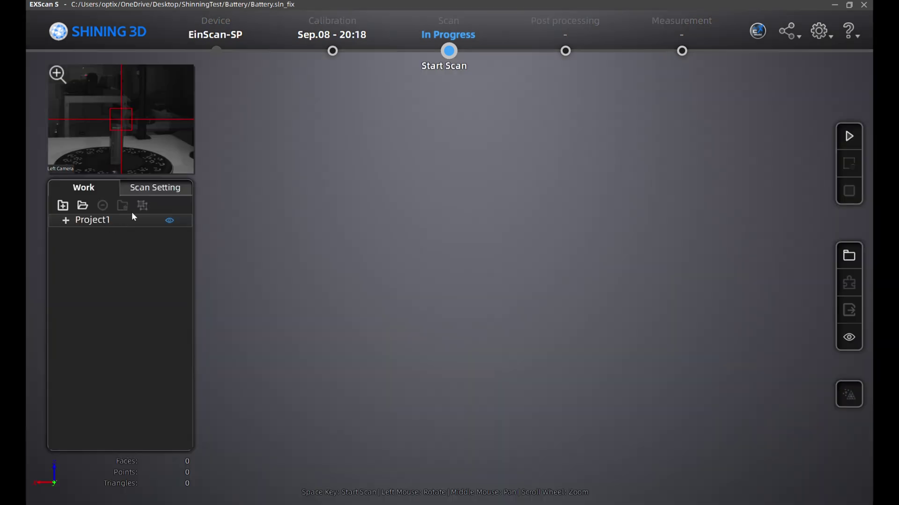
{"action": "left_click", "coordinate": [151, 189]}
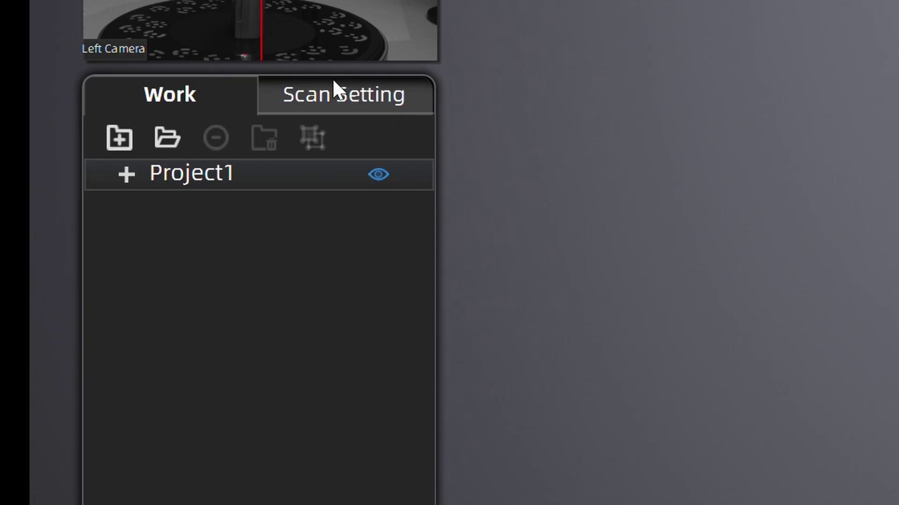
{"action": "left_click", "coordinate": [151, 185]}
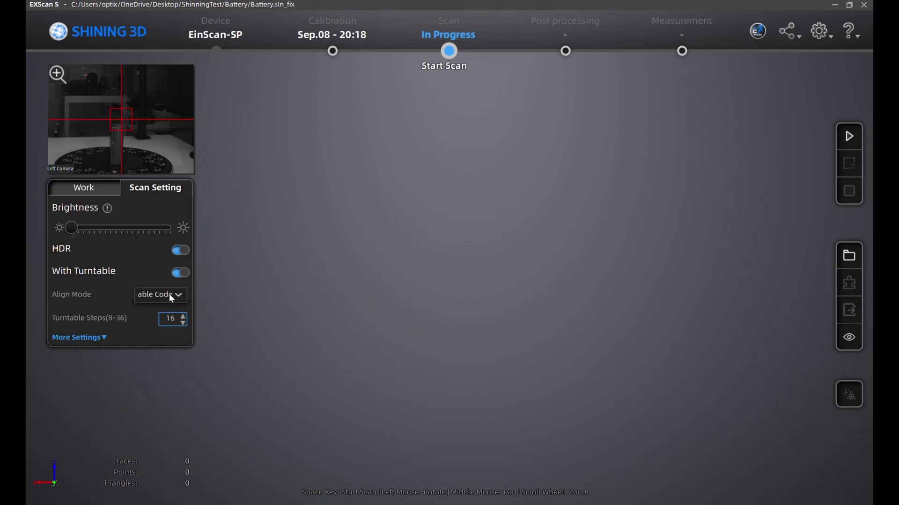
{"action": "left_click", "coordinate": [379, 353]}
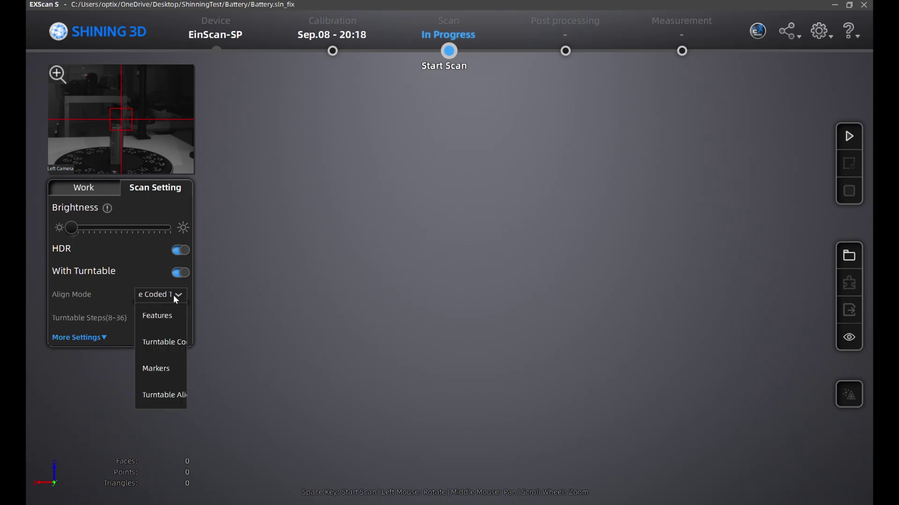
{"action": "left_click", "coordinate": [178, 341]}
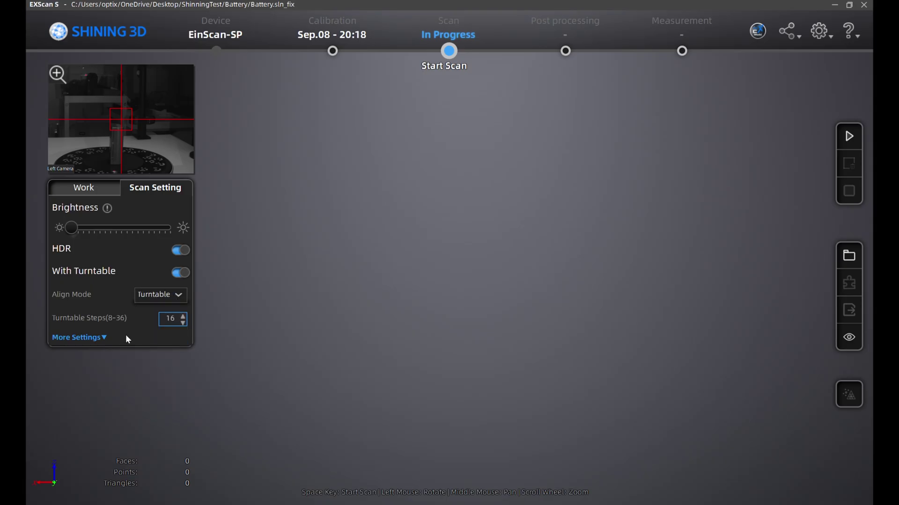
{"action": "left_click", "coordinate": [97, 337]}
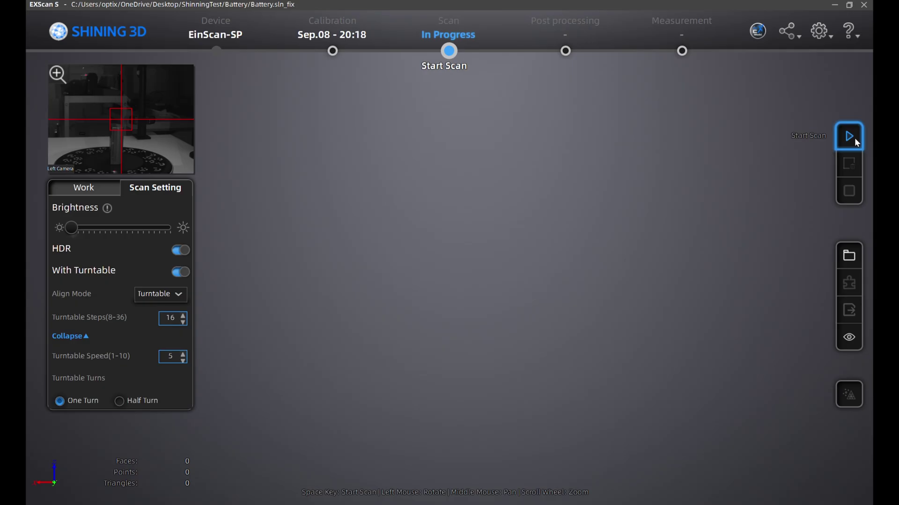
{"action": "left_click", "coordinate": [849, 137]}
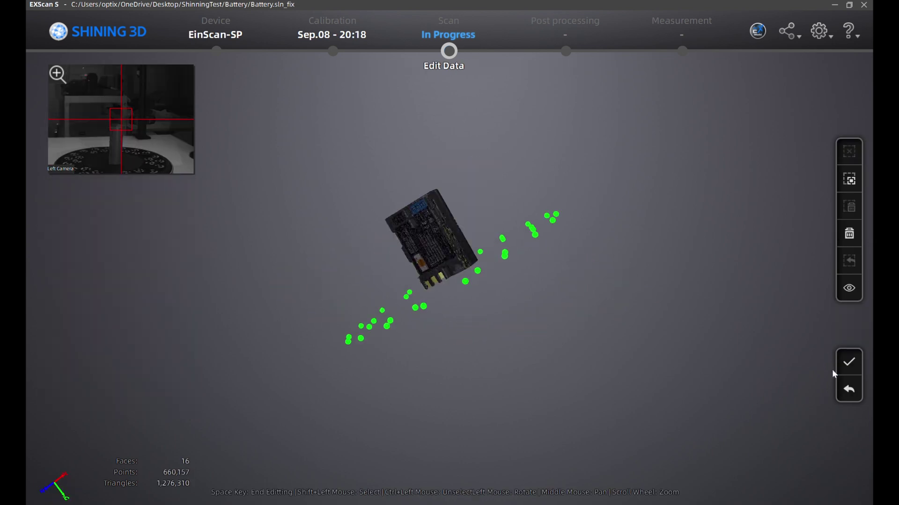
Apply the first scan and create a second Texture Scan project, Project2.
{"action": "left_click", "coordinate": [850, 364]}
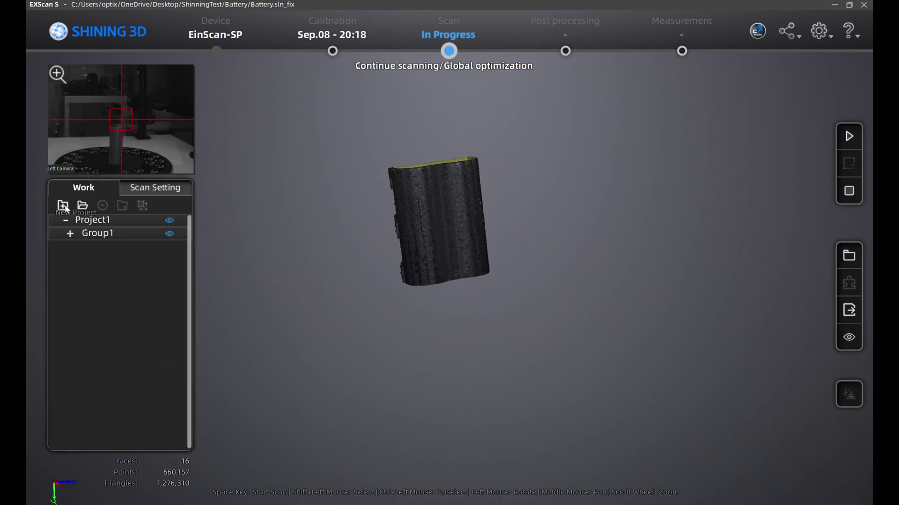
{"action": "left_click", "coordinate": [63, 206]}
{"action": "left_click", "coordinate": [392, 220]}
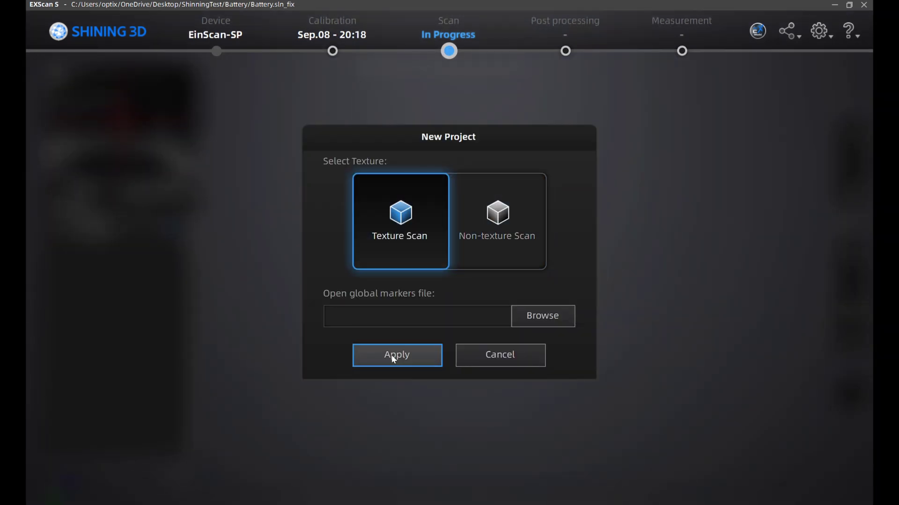
{"action": "left_click", "coordinate": [391, 355]}
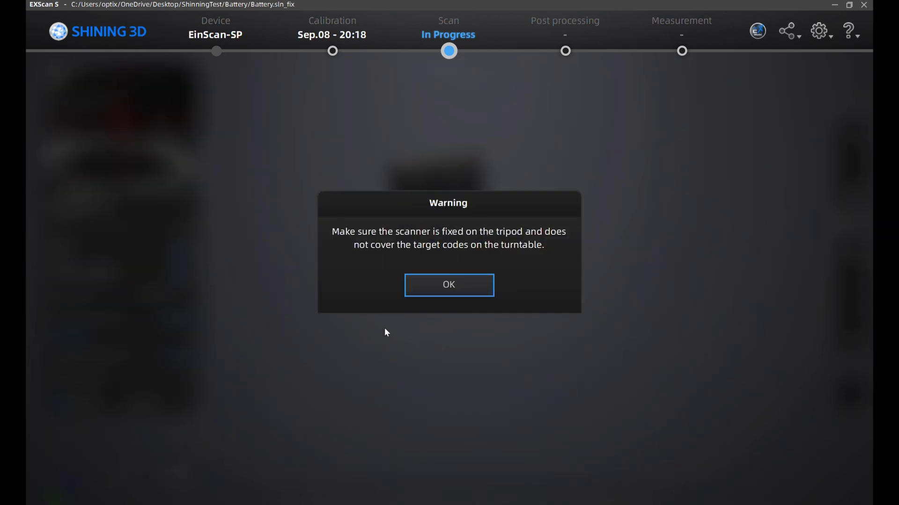
{"action": "left_click", "coordinate": [425, 284]}
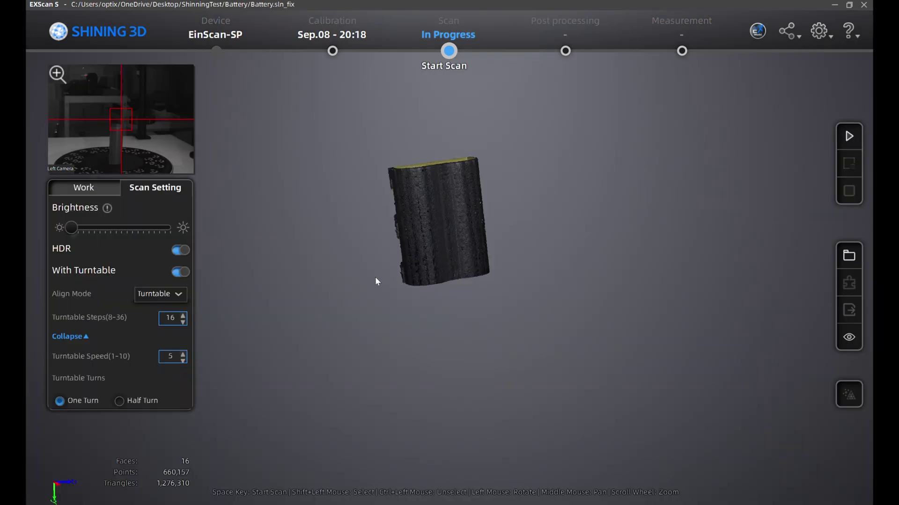
{"action": "left_click", "coordinate": [97, 192]}
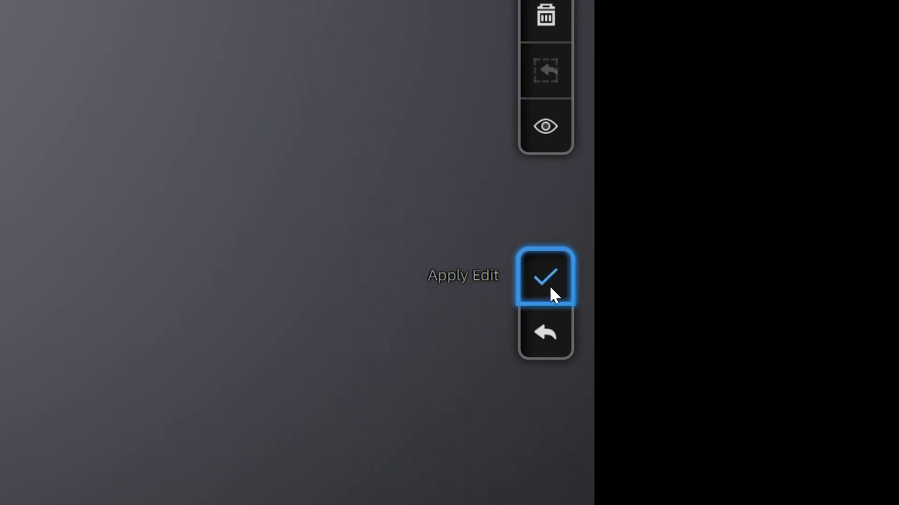
Apply the second scan, then create Texture Scan Project3 and scan the battery on the turntable.
{"action": "left_click", "coordinate": [850, 394]}
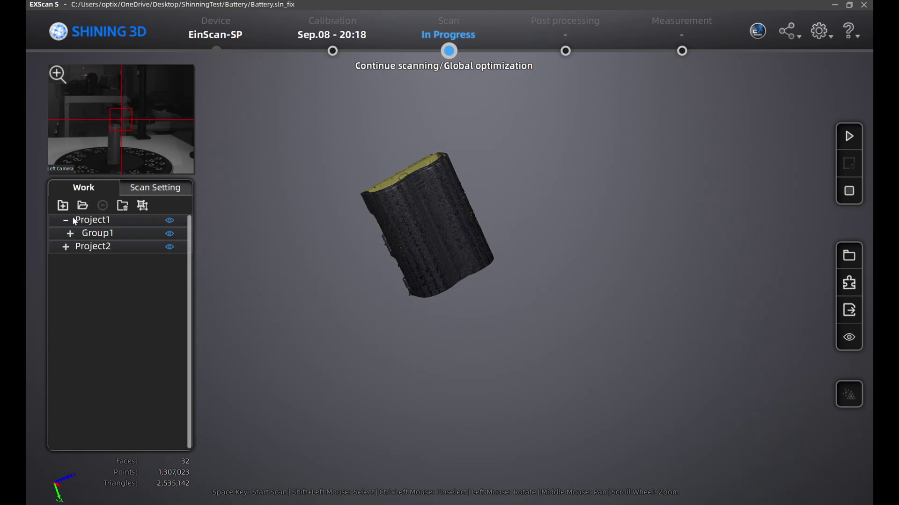
{"action": "left_click", "coordinate": [63, 206]}
{"action": "left_click", "coordinate": [370, 235]}
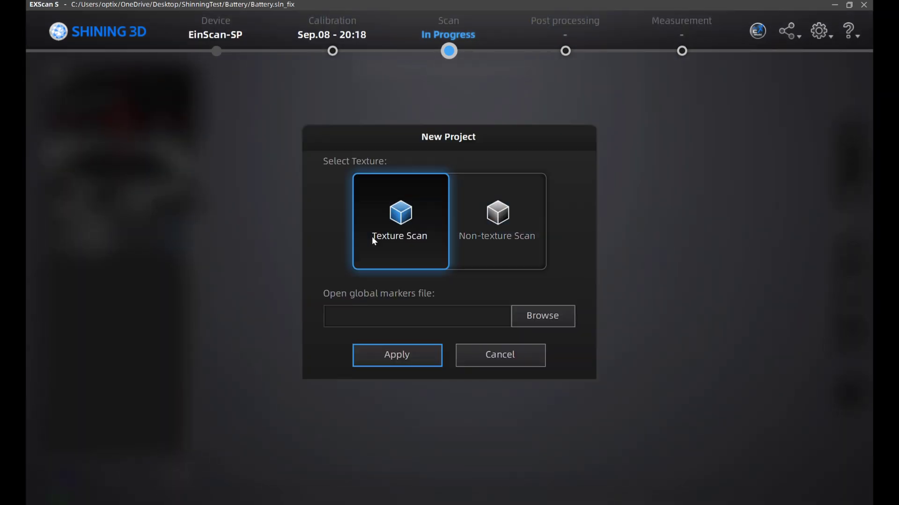
{"action": "left_click", "coordinate": [412, 355]}
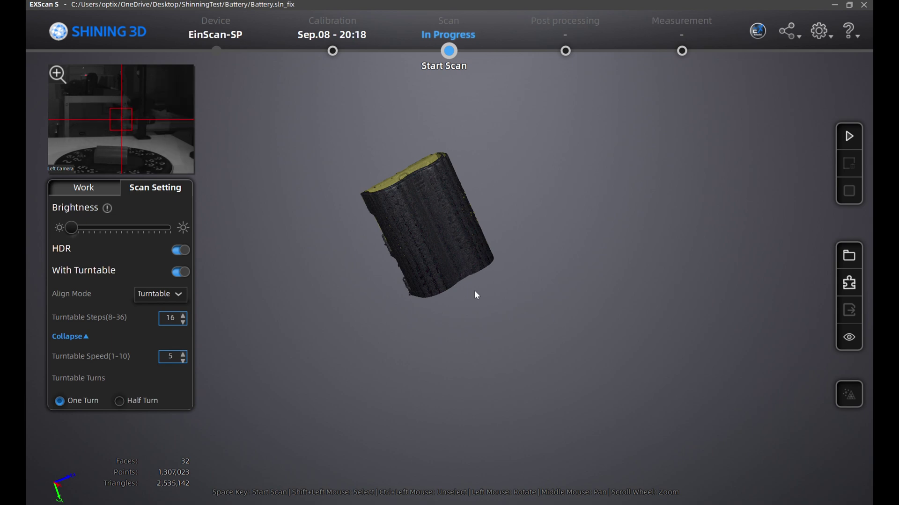
{"action": "left_click", "coordinate": [851, 139]}
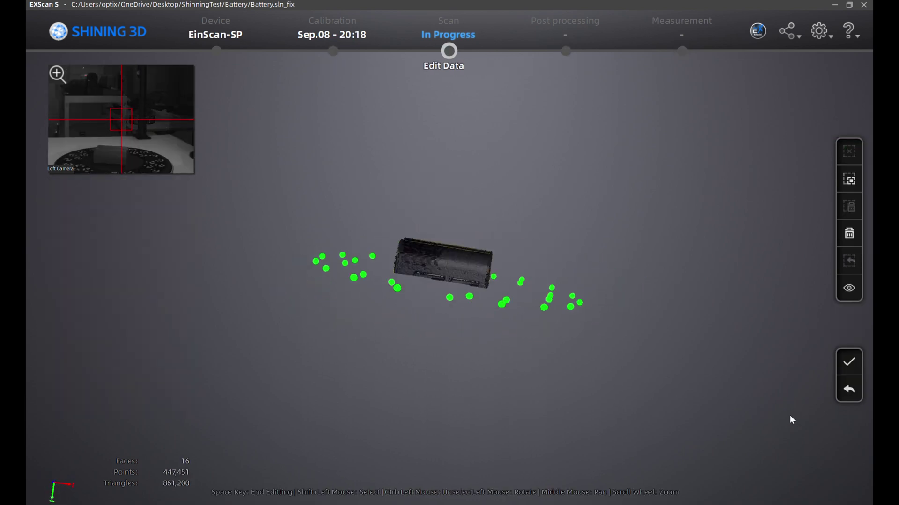
{"action": "left_click", "coordinate": [67, 247]}
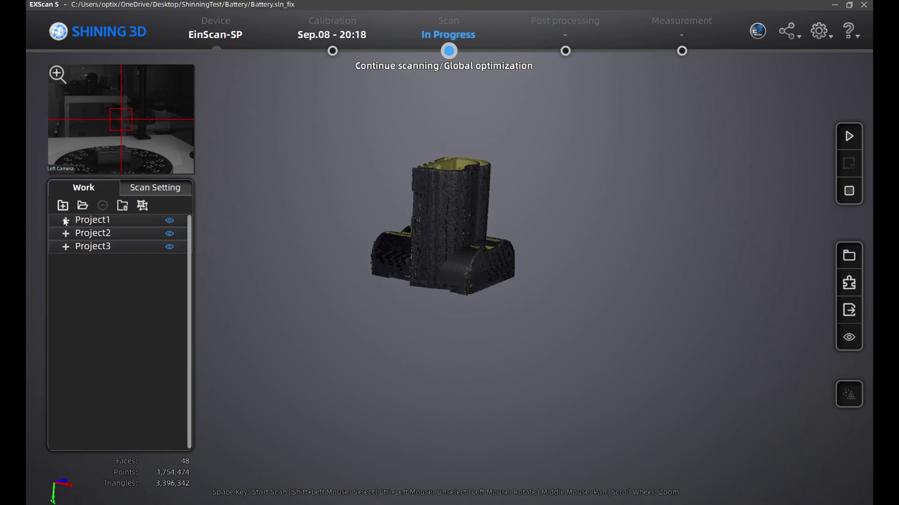
Create a fourth Texture Scan project, Project4.
{"action": "left_click", "coordinate": [64, 209]}
{"action": "left_click", "coordinate": [436, 229]}
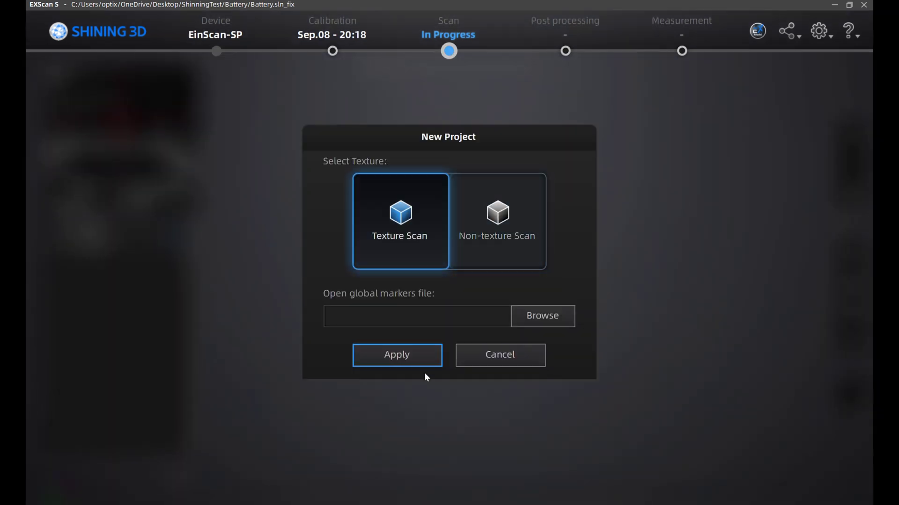
{"action": "left_click", "coordinate": [404, 363]}
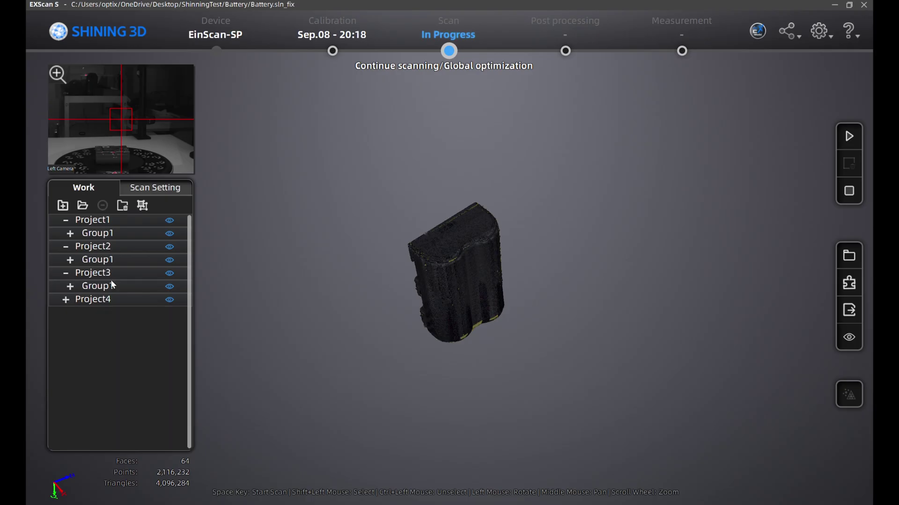
In manual alignment, set Project2 as the fixed scan and Project1 as the floated scan.
{"action": "left_click", "coordinate": [849, 283]}
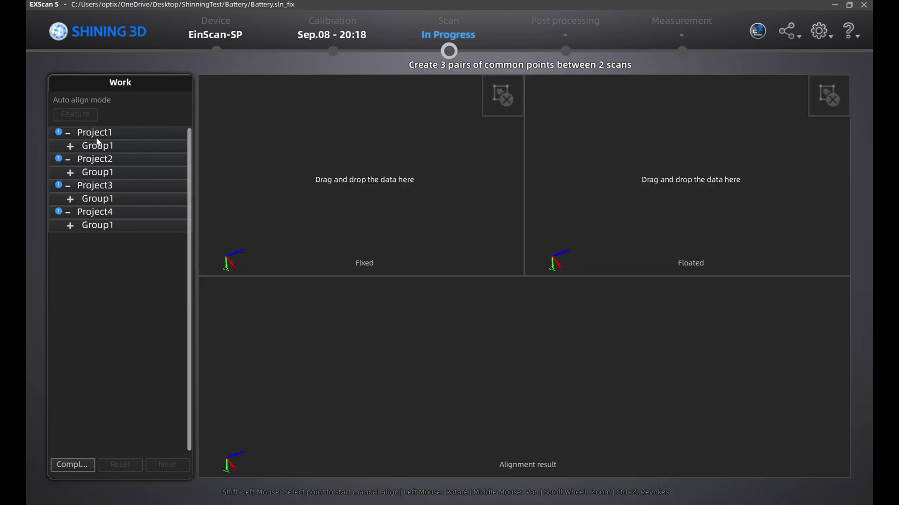
{"action": "mouse_move", "coordinate": [92, 133]}
{"action": "left_mouse_down"}
{"action": "mouse_move", "coordinate": [255, 146]}
{"action": "mouse_move", "coordinate": [107, 130]}
{"action": "left_mouse_up"}
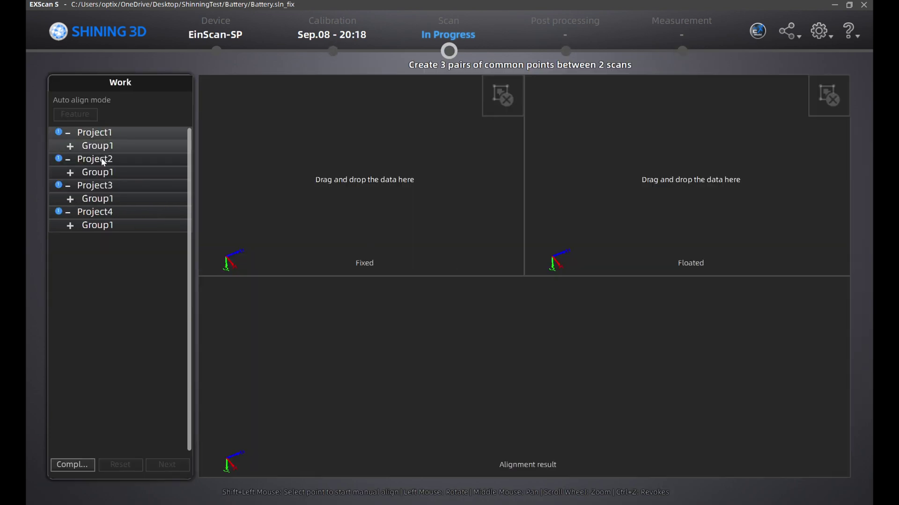
{"action": "left_click_drag", "start_coordinate": [103, 161], "coordinate": [322, 174]}
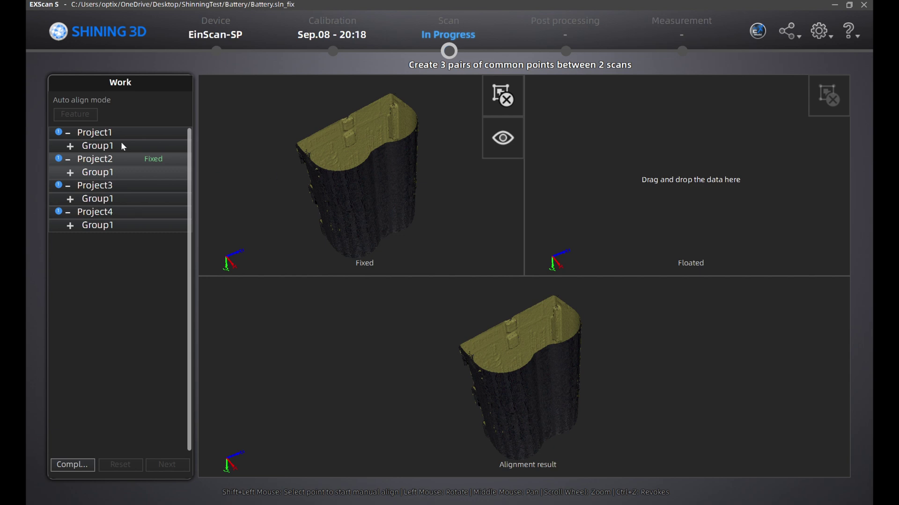
{"action": "left_click_drag", "start_coordinate": [114, 136], "coordinate": [659, 184]}
{"action": "left_click_drag", "start_coordinate": [437, 212], "coordinate": [651, 191]}
Turn both scans face-on and mark three matching point pairs on the battery's face.
{"action": "left_click_drag", "start_coordinate": [393, 192], "coordinate": [694, 186]}
{"action": "left_click_drag", "start_coordinate": [440, 183], "coordinate": [717, 123]}
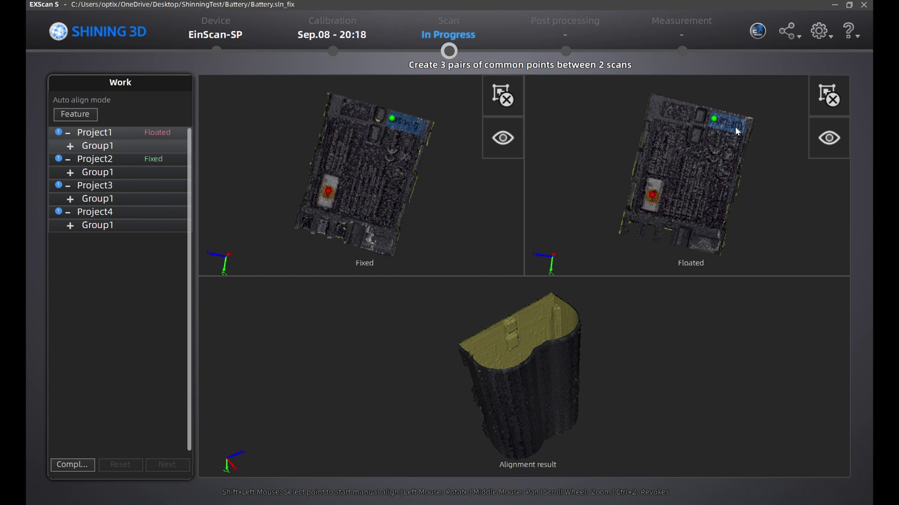
{"action": "left_click", "coordinate": [716, 244], "text": "shift"}
{"action": "left_click", "coordinate": [390, 243], "text": "shift"}
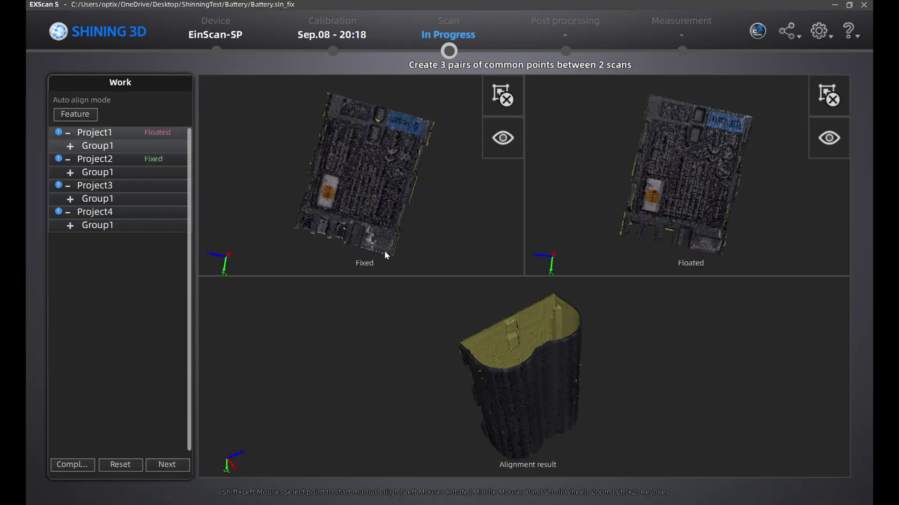
{"action": "left_click_drag", "start_coordinate": [577, 369], "coordinate": [475, 314]}
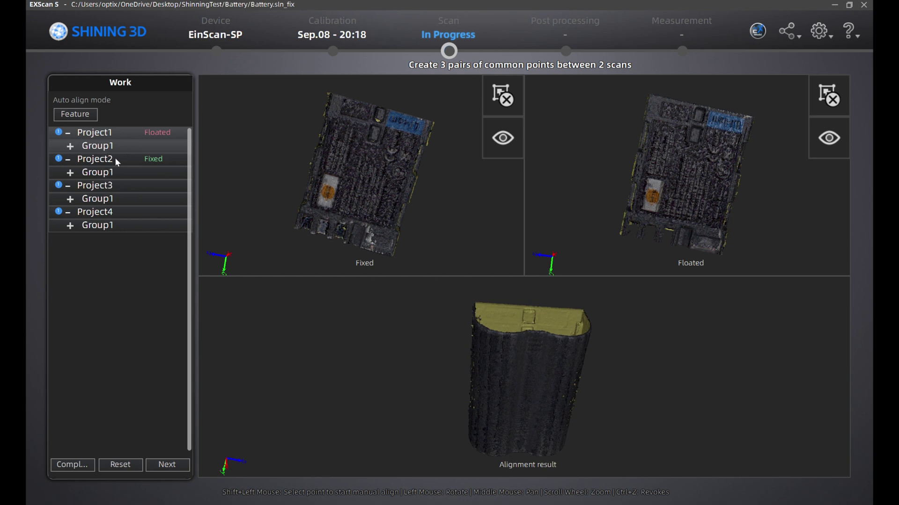
Align Project3 as the floated scan by matching point pairs against the fixed battery.
{"action": "left_click_drag", "start_coordinate": [103, 189], "coordinate": [596, 183]}
{"action": "left_click_drag", "start_coordinate": [377, 190], "coordinate": [609, 181]}
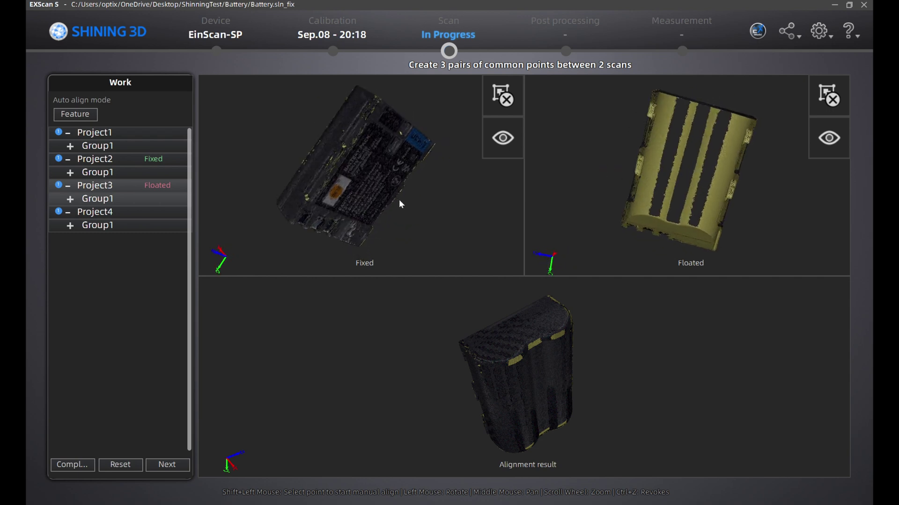
{"action": "left_click_drag", "start_coordinate": [401, 204], "coordinate": [435, 154]}
{"action": "left_click_drag", "start_coordinate": [665, 150], "coordinate": [707, 164]}
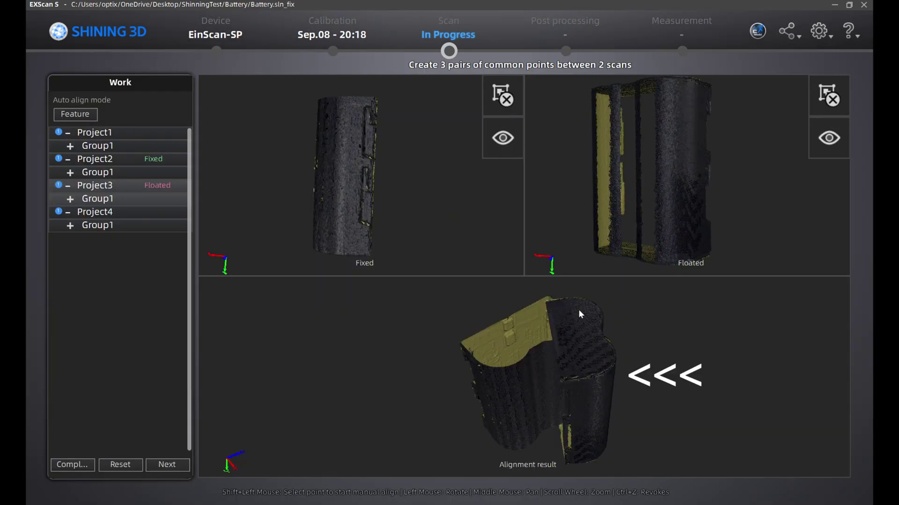
{"action": "left_click_drag", "start_coordinate": [601, 202], "coordinate": [665, 194]}
{"action": "left_click_drag", "start_coordinate": [449, 195], "coordinate": [461, 198]}
{"action": "left_click_drag", "start_coordinate": [674, 196], "coordinate": [690, 186]}
{"action": "left_click", "coordinate": [366, 102], "text": "shift"}
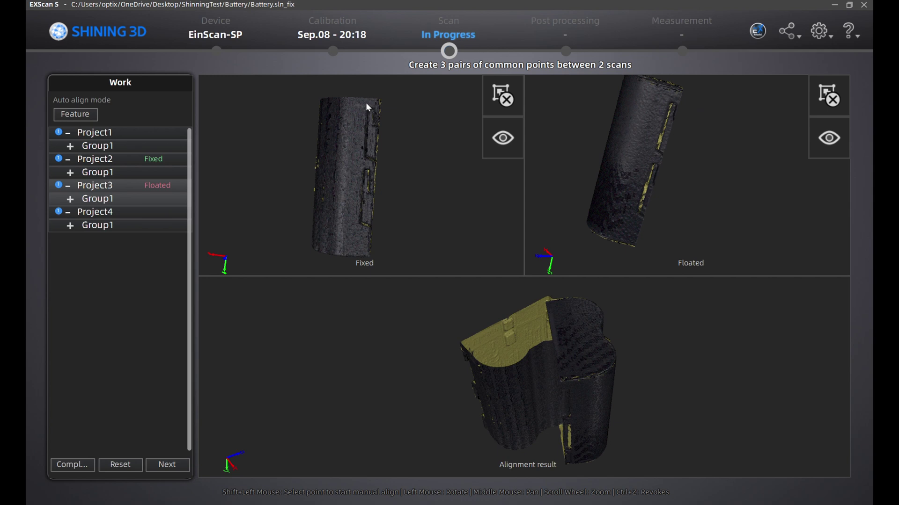
{"action": "left_click_drag", "start_coordinate": [355, 154], "coordinate": [328, 173]}
{"action": "left_click_drag", "start_coordinate": [633, 190], "coordinate": [655, 172]}
{"action": "left_click_drag", "start_coordinate": [443, 169], "coordinate": [392, 169]}
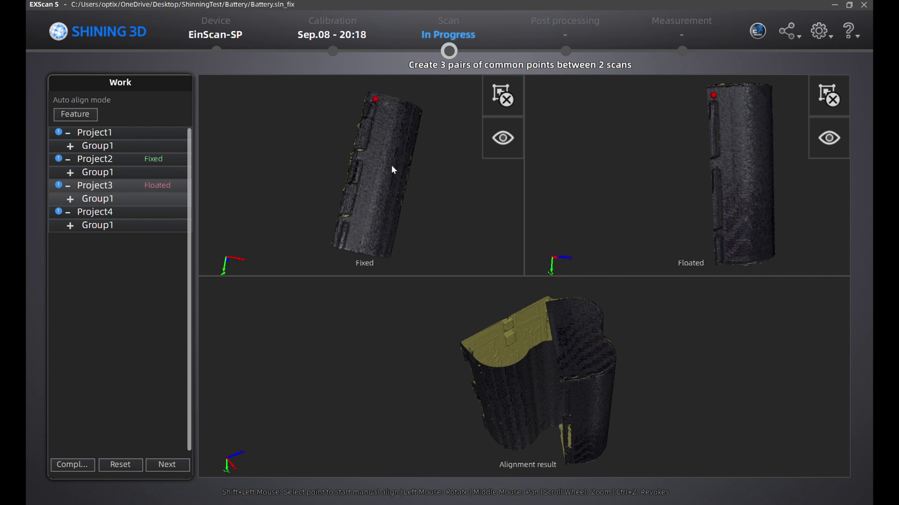
{"action": "left_click", "coordinate": [727, 225], "text": "shift"}
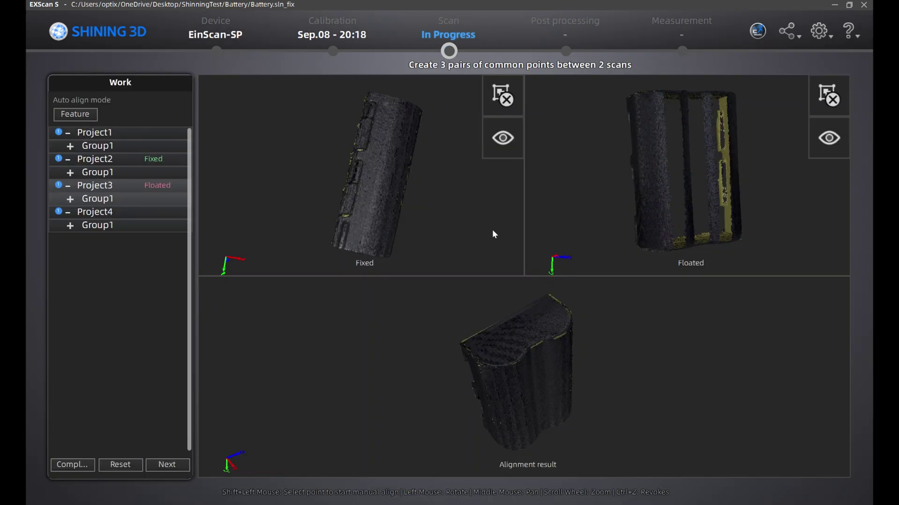
{"action": "left_click_drag", "start_coordinate": [487, 300], "coordinate": [603, 361]}
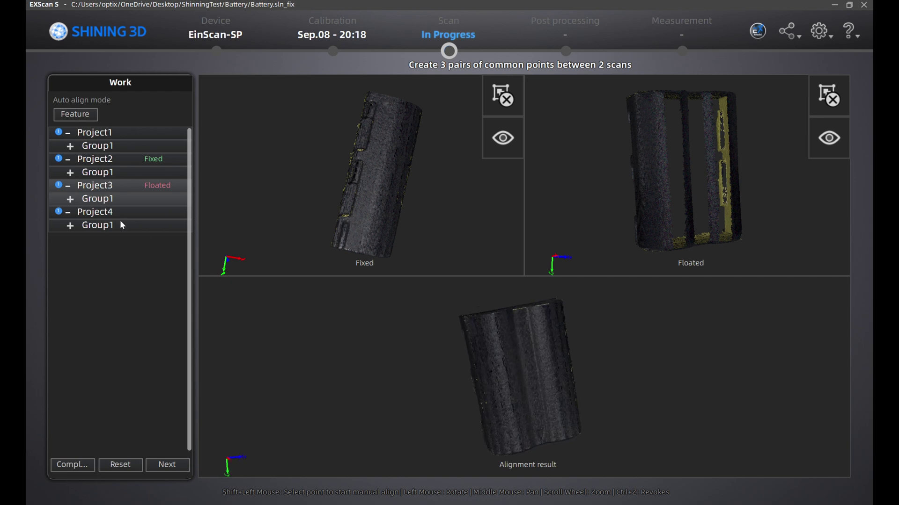
Align Project4 as the floated scan with matching points, then complete the alignment.
{"action": "left_click", "coordinate": [107, 214]}
{"action": "left_click_drag", "start_coordinate": [100, 217], "coordinate": [634, 192]}
{"action": "left_click_drag", "start_coordinate": [346, 197], "coordinate": [438, 166]}
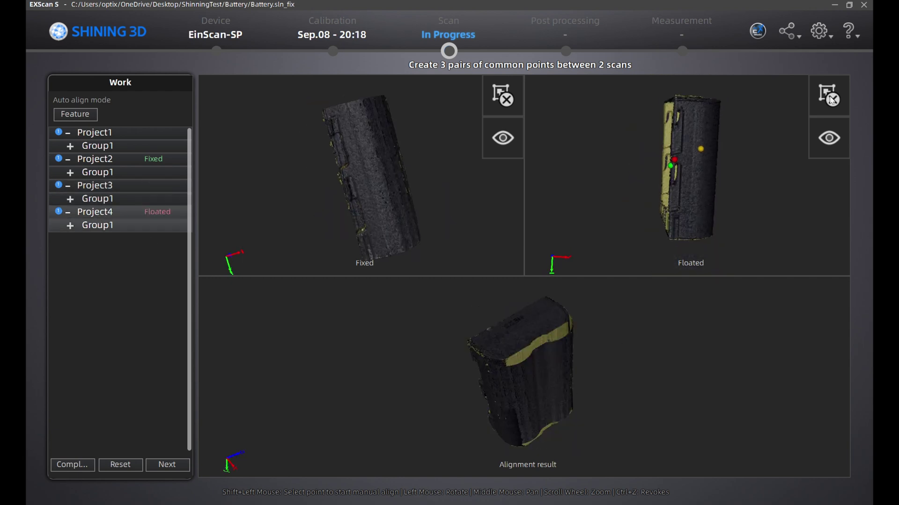
{"action": "left_click_drag", "start_coordinate": [688, 187], "coordinate": [710, 191]}
{"action": "left_click_drag", "start_coordinate": [349, 187], "coordinate": [363, 160]}
{"action": "left_click_drag", "start_coordinate": [572, 344], "coordinate": [360, 205]}
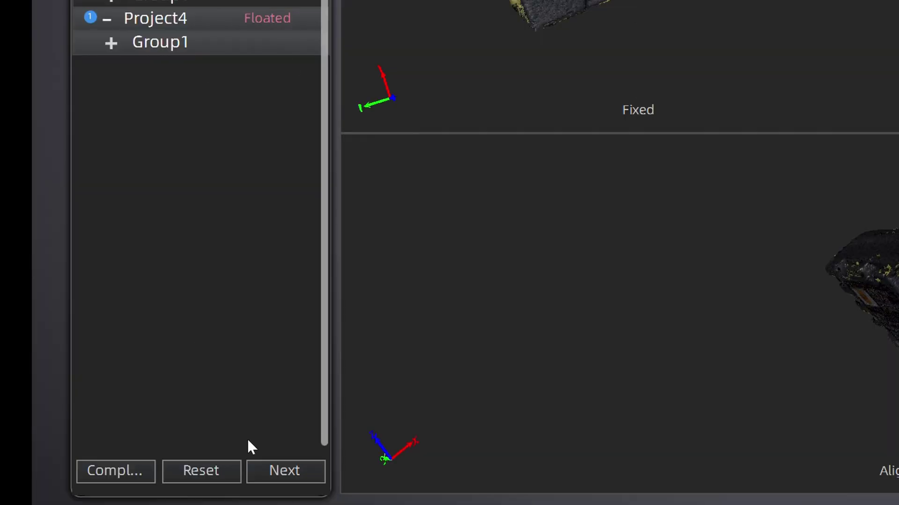
{"action": "left_click", "coordinate": [128, 468]}
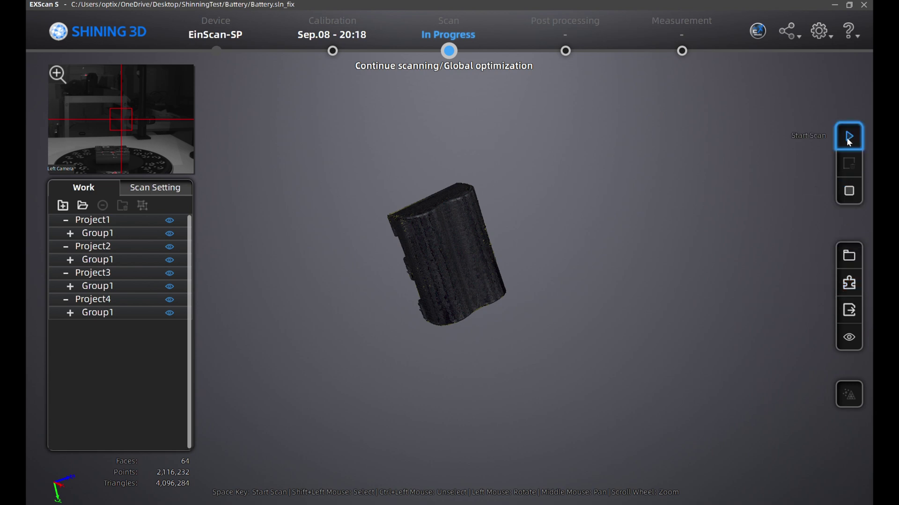
Run and accept global optimization on all aligned battery scans.
{"action": "left_click", "coordinate": [851, 196]}
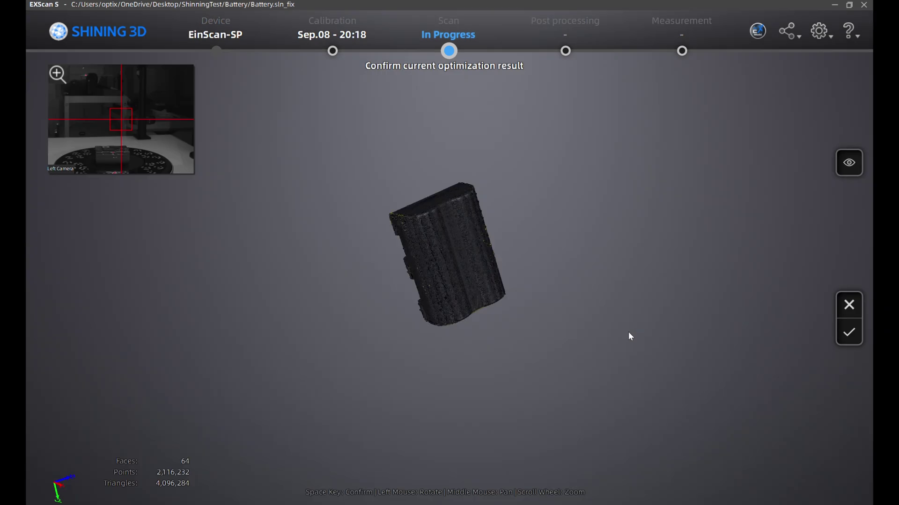
{"action": "left_click", "coordinate": [848, 332]}
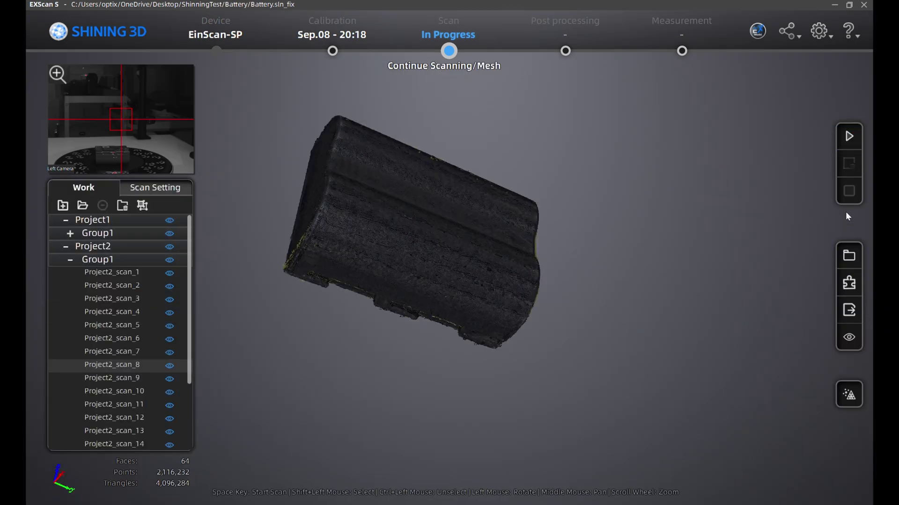
{"action": "left_click_drag", "start_coordinate": [623, 221], "coordinate": [723, 270]}
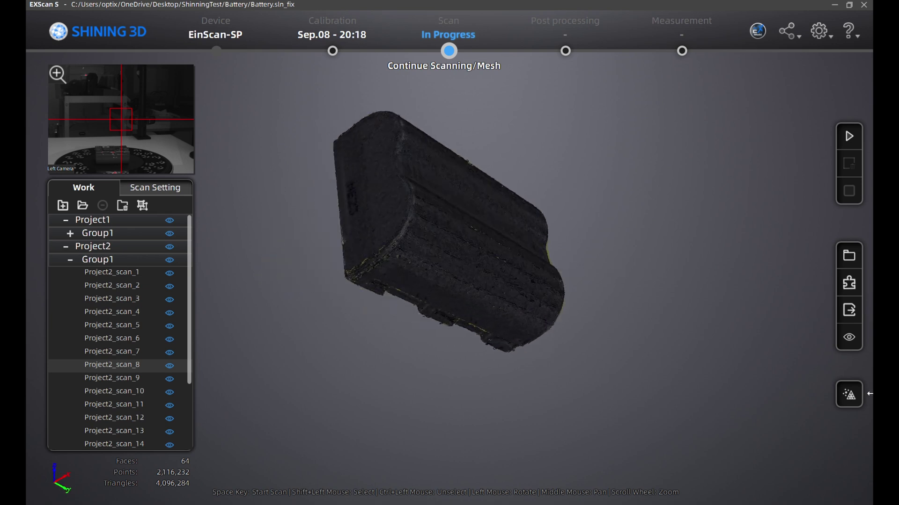
Mesh the scans as a Watertight Model at High Detail.
{"action": "left_click", "coordinate": [849, 394]}
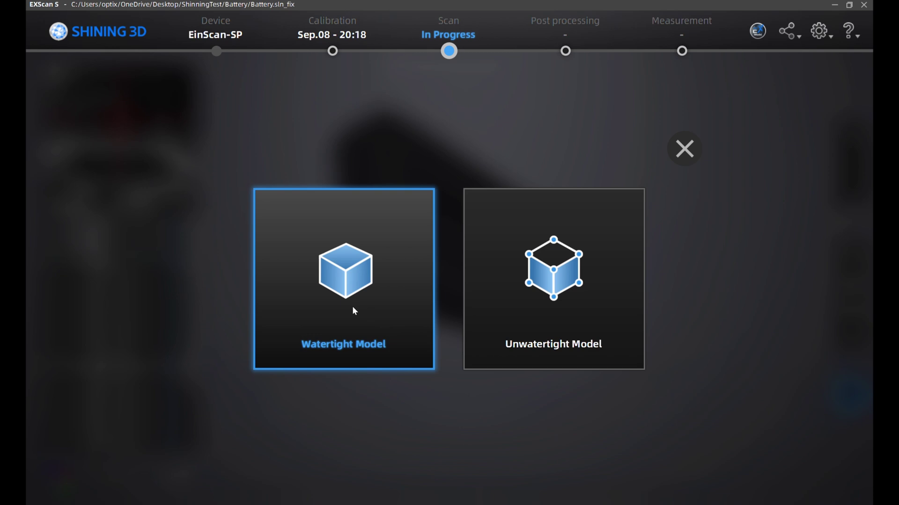
{"action": "left_click", "coordinate": [354, 308]}
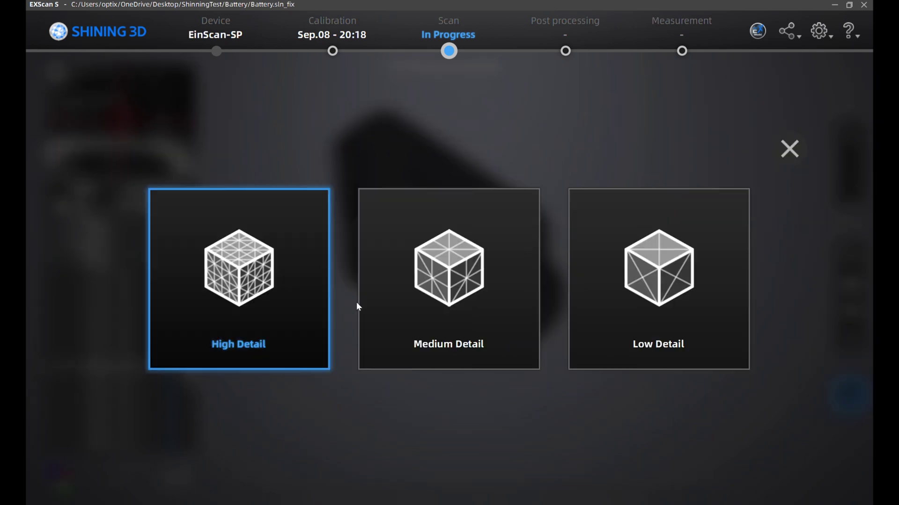
{"action": "left_click", "coordinate": [300, 308]}
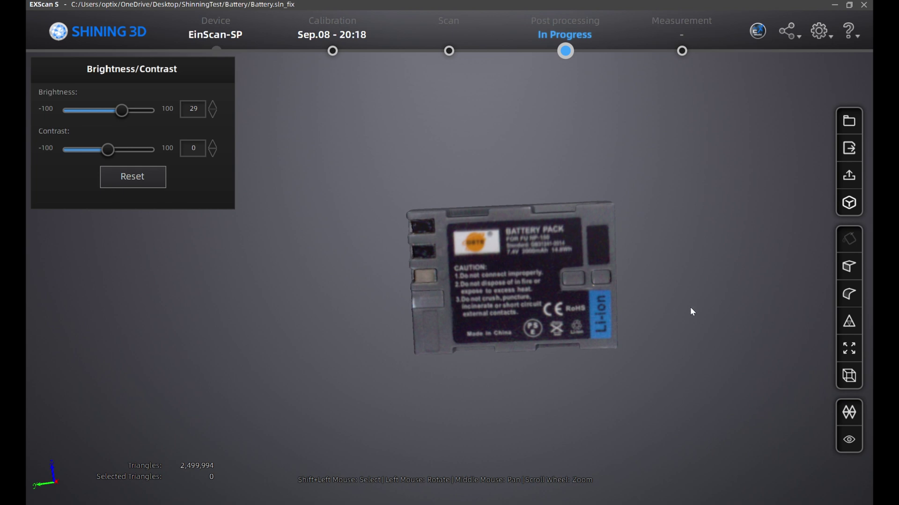
Run texture remapping on the battery mesh and inspect the result.
{"action": "middle_click_drag", "start_coordinate": [690, 307], "coordinate": [623, 279]}
{"action": "left_click", "coordinate": [849, 413]}
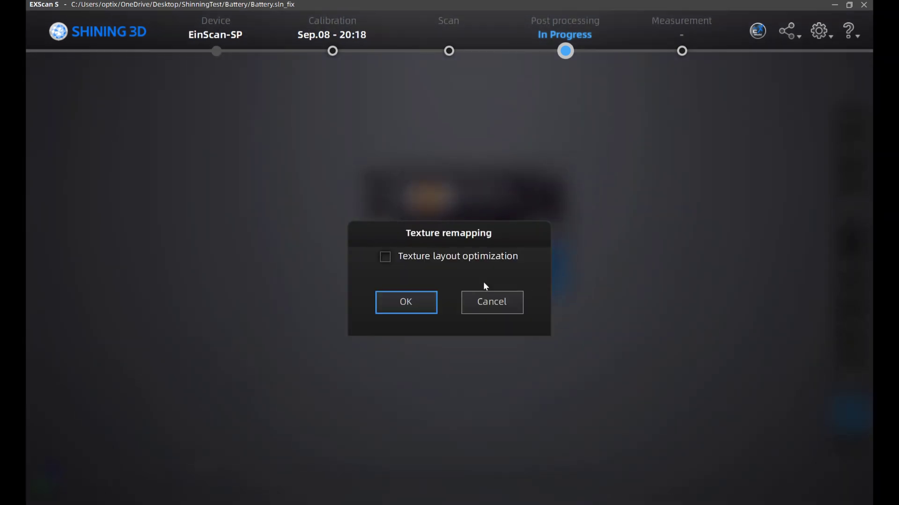
{"action": "left_click", "coordinate": [408, 302]}
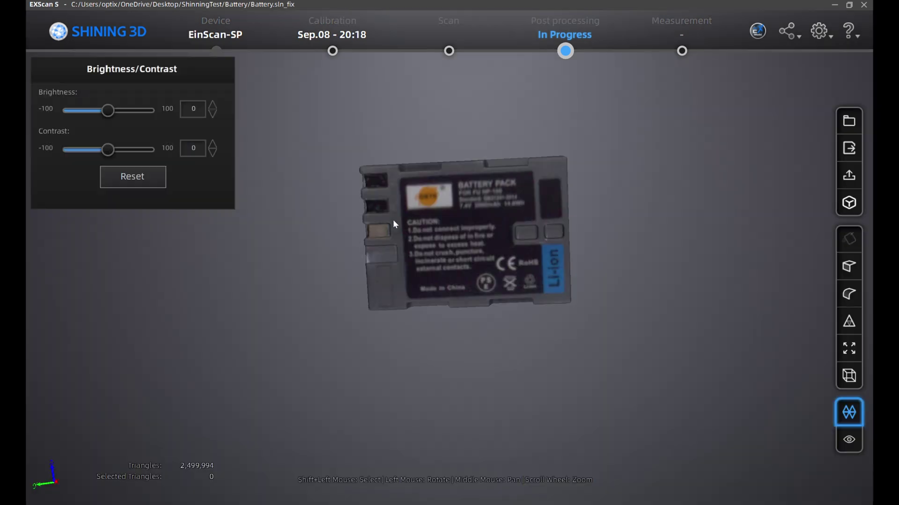
{"action": "left_click_drag", "start_coordinate": [392, 220], "coordinate": [616, 375]}
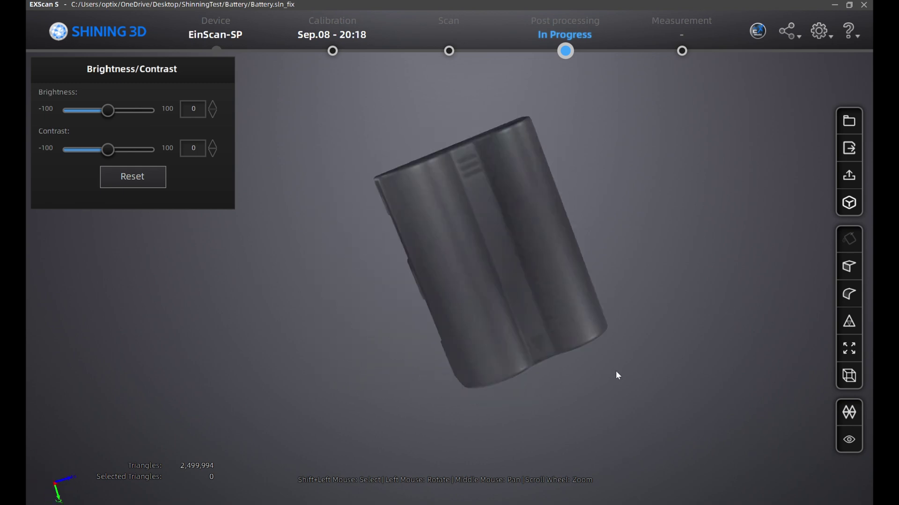
Hide the texture and rotate the bare battery mesh to inspect it.
{"action": "left_click", "coordinate": [846, 443]}
{"action": "left_click_drag", "start_coordinate": [743, 375], "coordinate": [461, 290]}
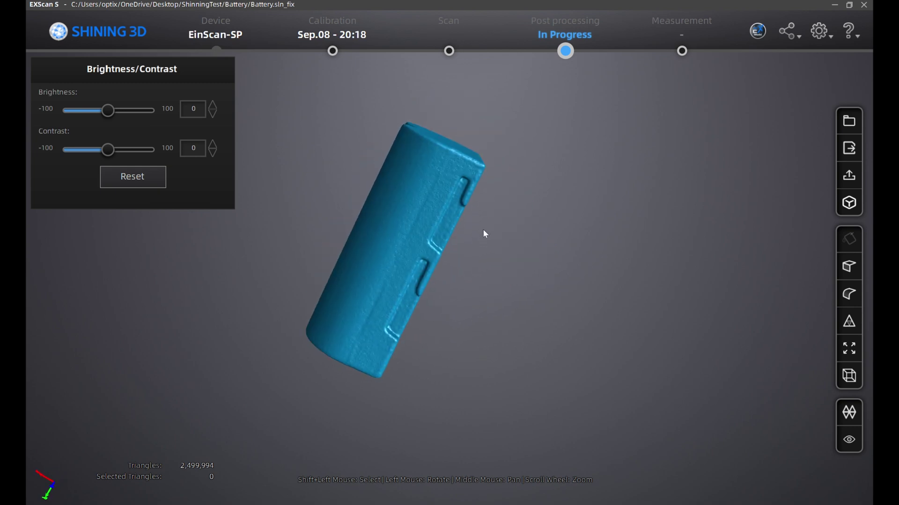
{"action": "left_click_drag", "start_coordinate": [485, 233], "coordinate": [114, 217]}
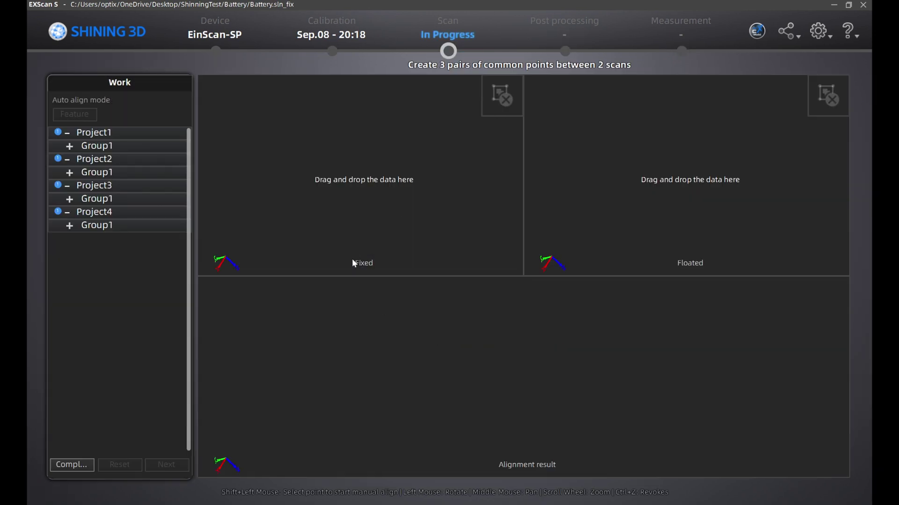
Set Project4 as fixed and feature-align Project3 to it.
{"action": "left_click", "coordinate": [118, 212]}
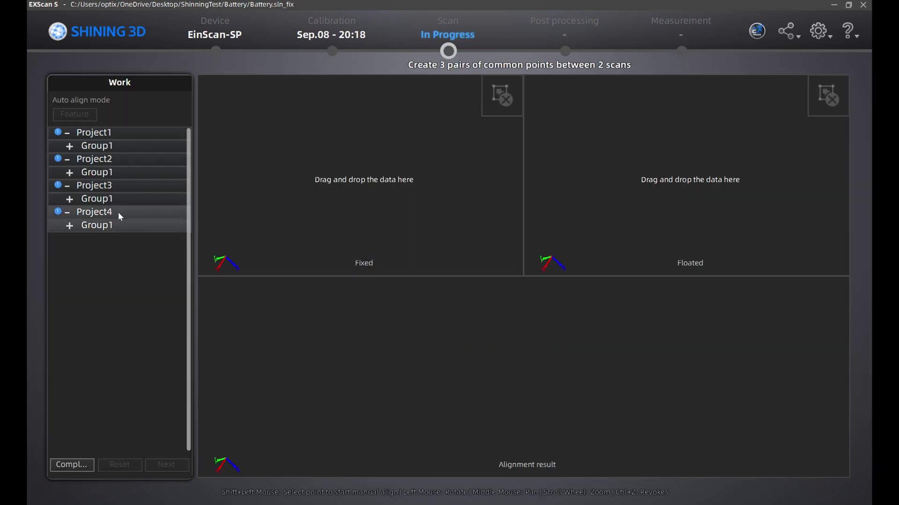
{"action": "left_click_drag", "start_coordinate": [92, 211], "coordinate": [364, 205]}
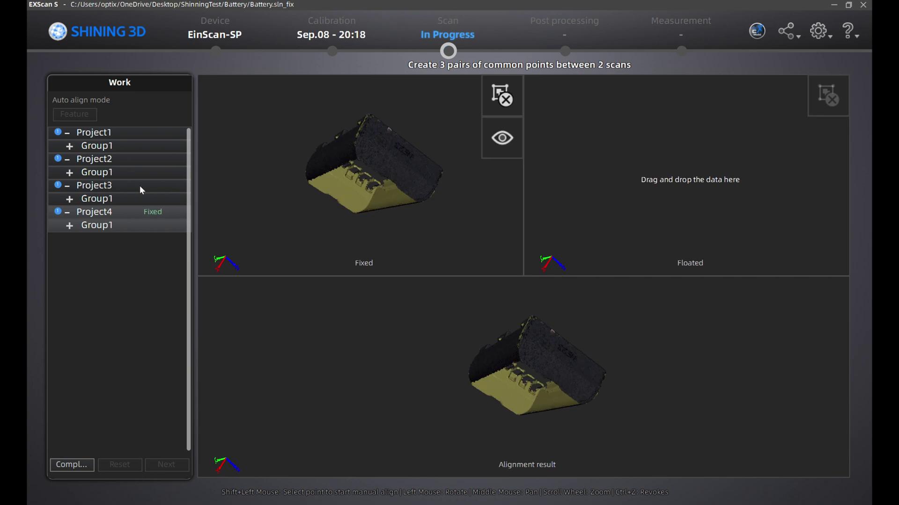
{"action": "left_click_drag", "start_coordinate": [98, 192], "coordinate": [661, 188]}
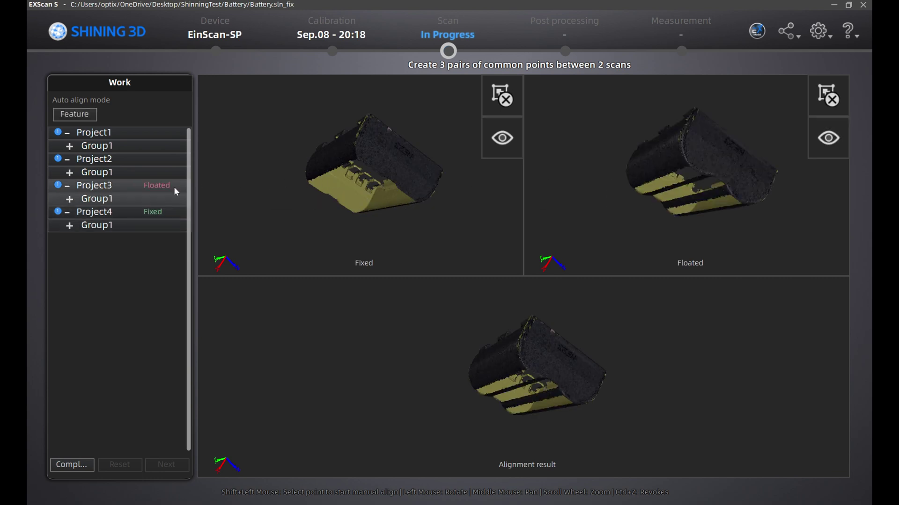
{"action": "left_click", "coordinate": [83, 115]}
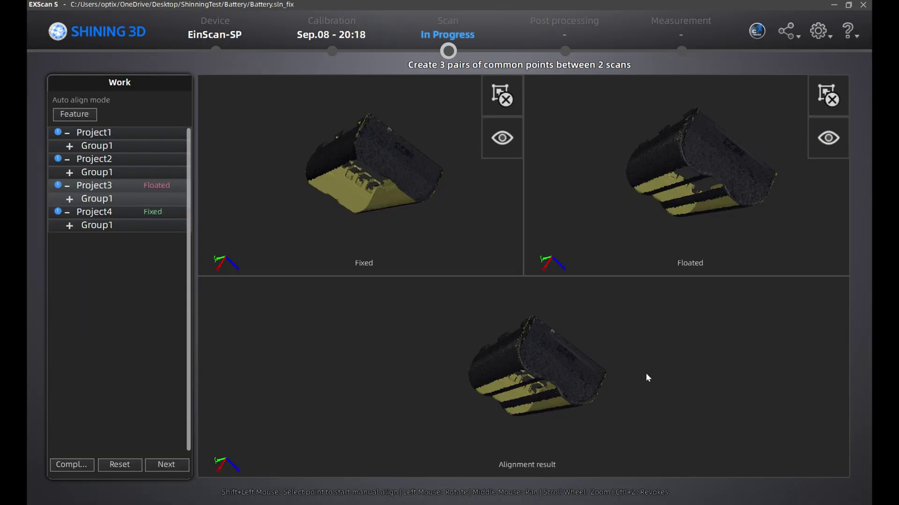
{"action": "left_click_drag", "start_coordinate": [648, 377], "coordinate": [496, 372]}
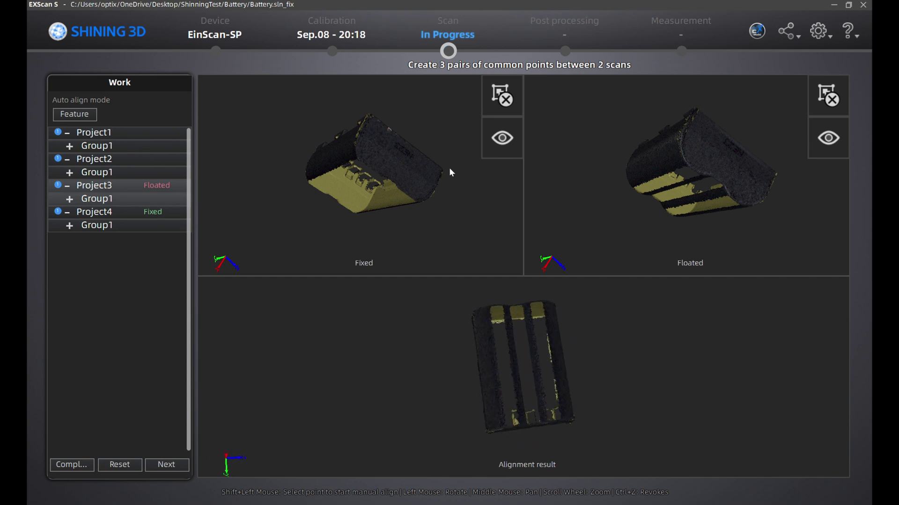
Feature-align Project1 to the fixed Project4 and complete the alignment.
{"action": "left_click_drag", "start_coordinate": [94, 132], "coordinate": [621, 163]}
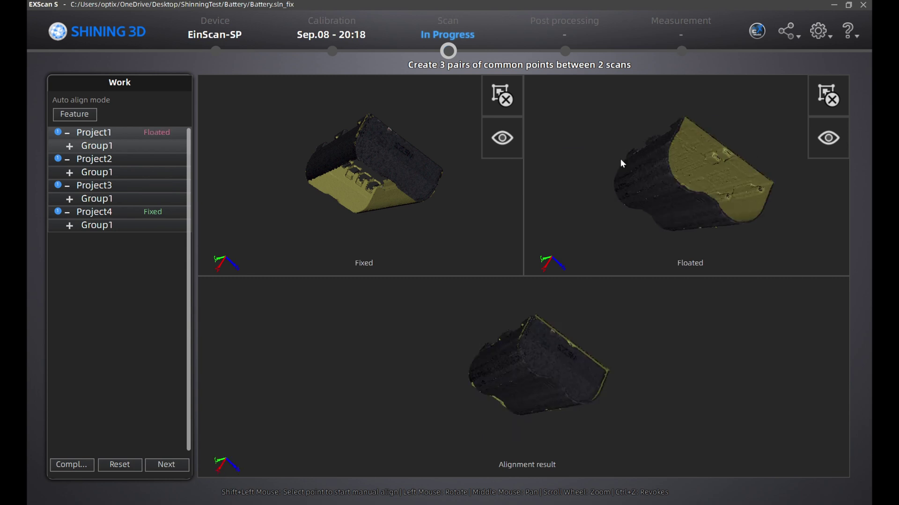
{"action": "left_click", "coordinate": [75, 115]}
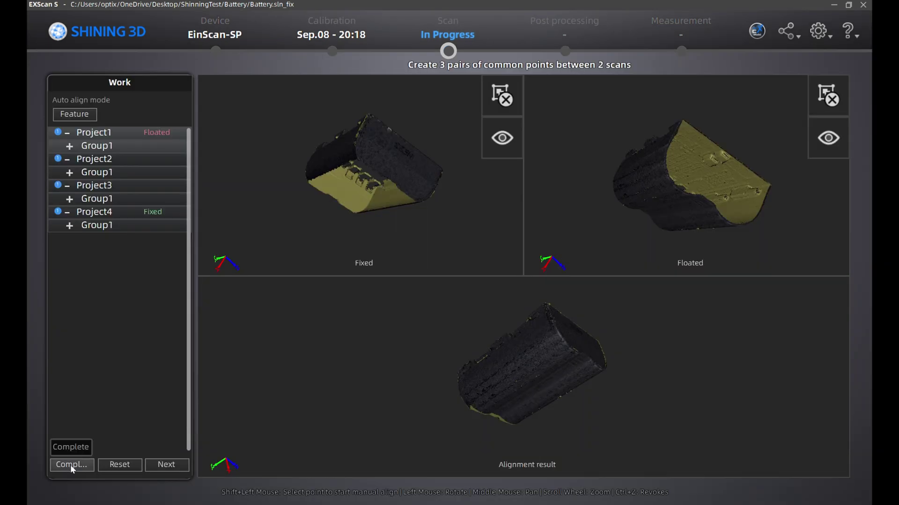
{"action": "left_click", "coordinate": [70, 465]}
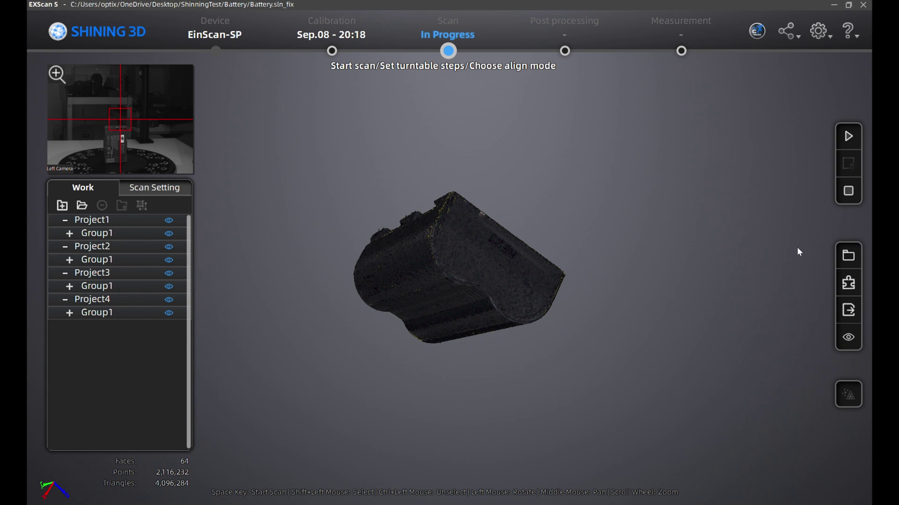
Accept global optimization, then build a High Detail watertight mesh of 2,499,994 triangles.
{"action": "left_click", "coordinate": [847, 192]}
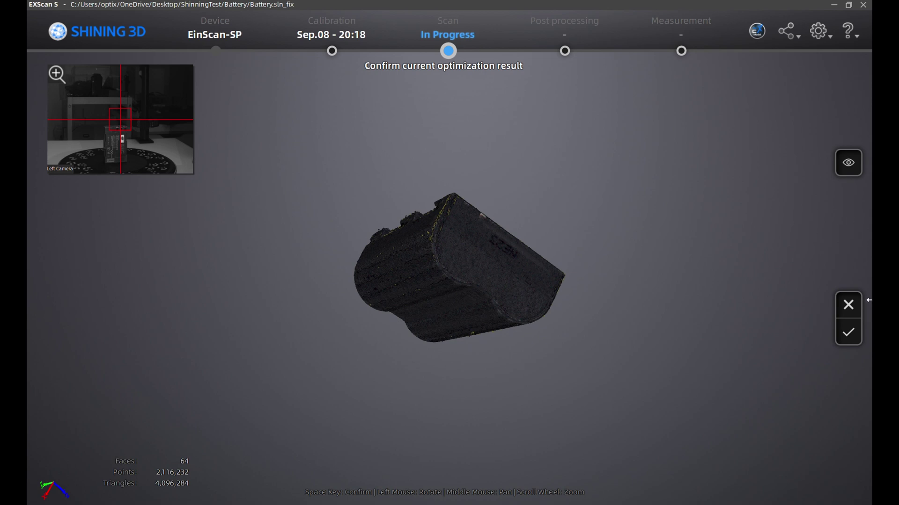
{"action": "left_click", "coordinate": [847, 336]}
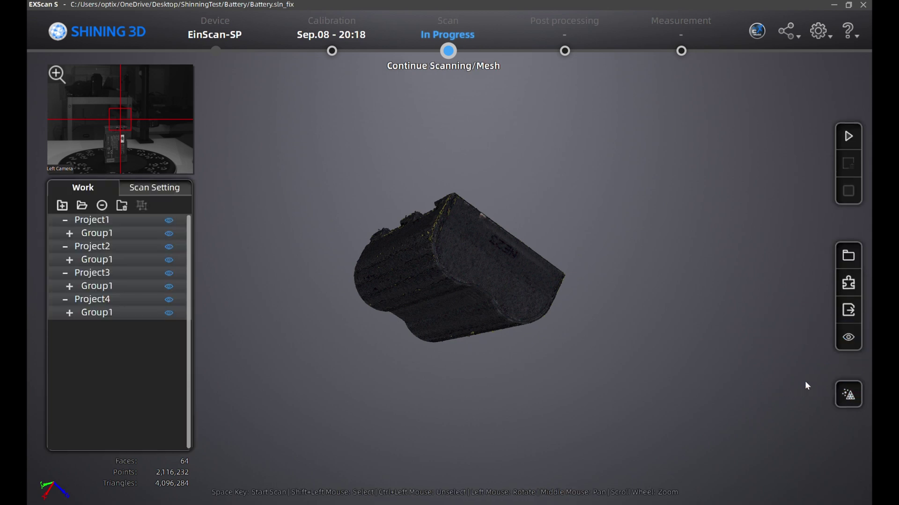
{"action": "left_click", "coordinate": [849, 394]}
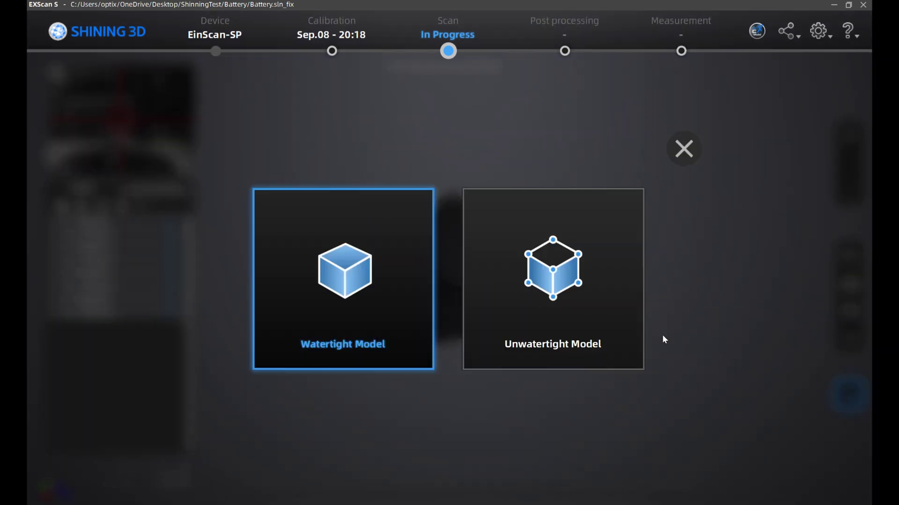
{"action": "left_click", "coordinate": [327, 309]}
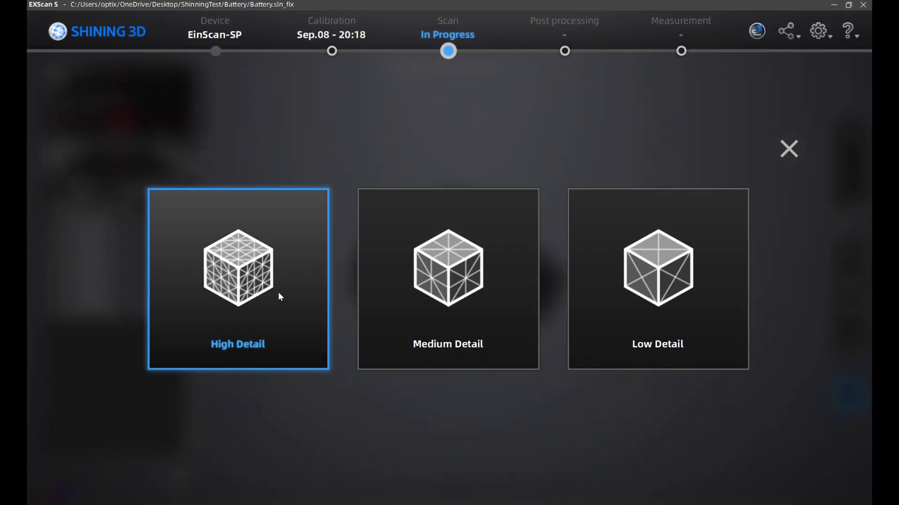
{"action": "left_click", "coordinate": [283, 298]}
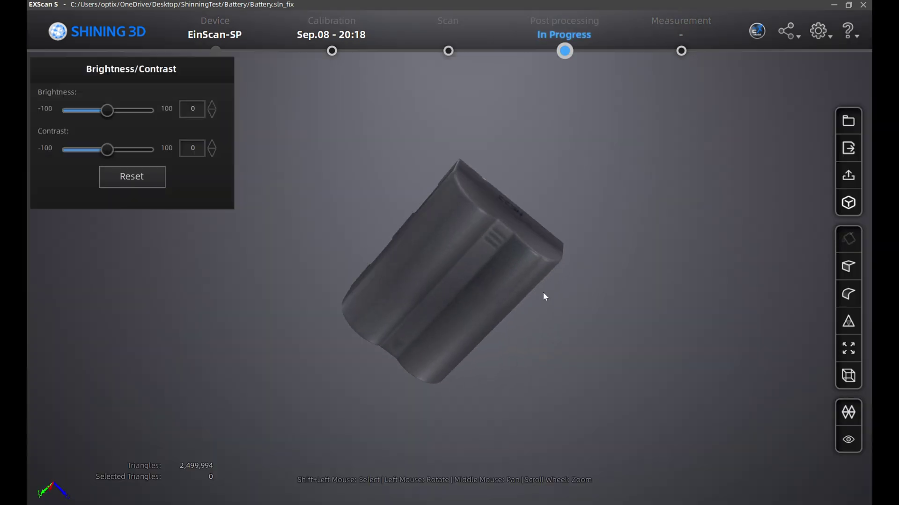
{"action": "left_click_drag", "start_coordinate": [543, 294], "coordinate": [328, 305]}
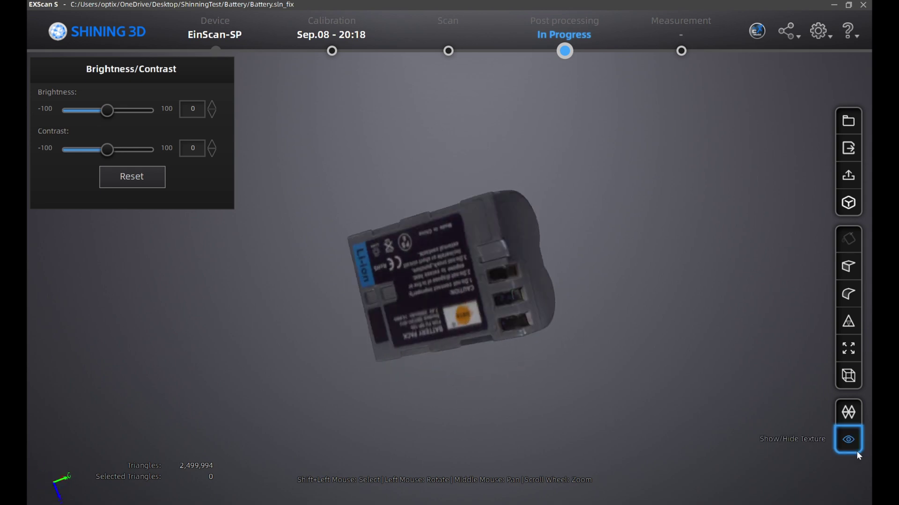
Hide the texture, check the bare battery mesh upright, and bring up the Save/Export choices.
{"action": "left_click", "coordinate": [850, 448]}
{"action": "left_click_drag", "start_coordinate": [582, 345], "coordinate": [255, 159]}
{"action": "left_click_drag", "start_coordinate": [569, 283], "coordinate": [855, 305]}
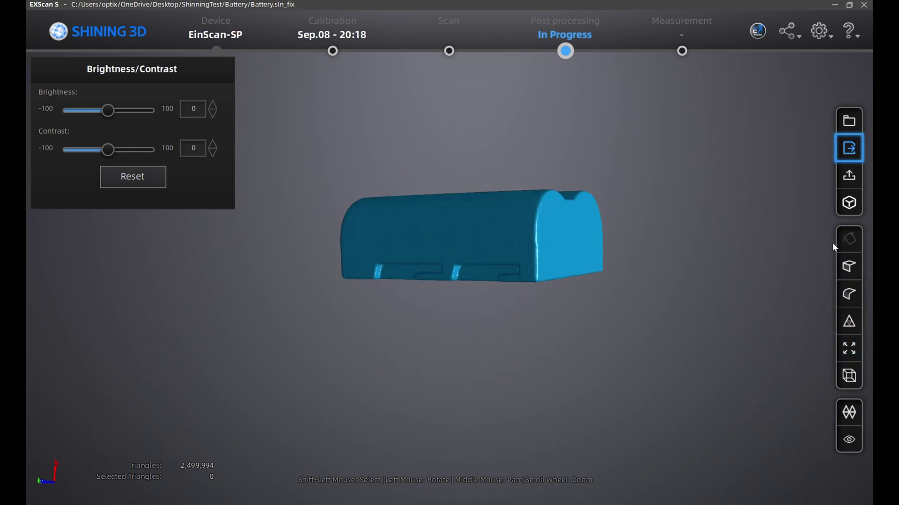
{"action": "left_click", "coordinate": [842, 148]}
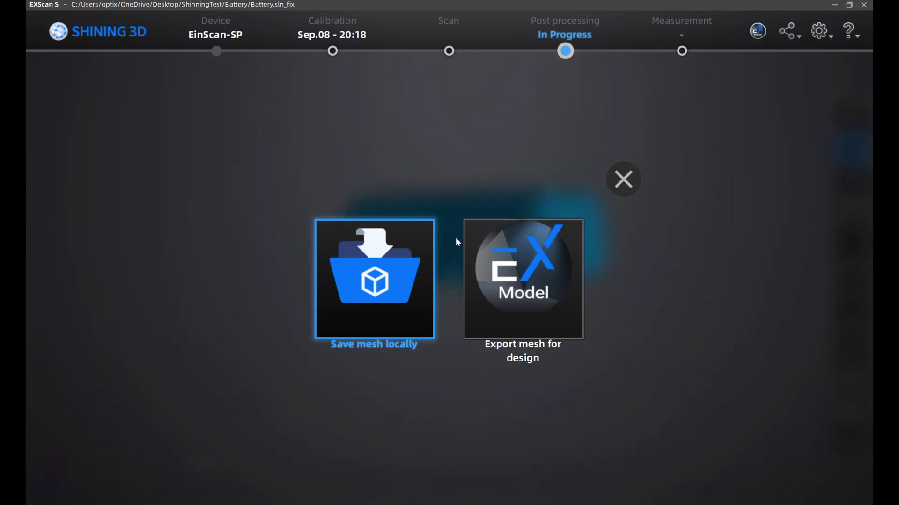
Save the mesh locally as Battery in the export folder, adding PLY and ASC formats, and open Battery.jpg.
{"action": "left_click", "coordinate": [368, 279]}
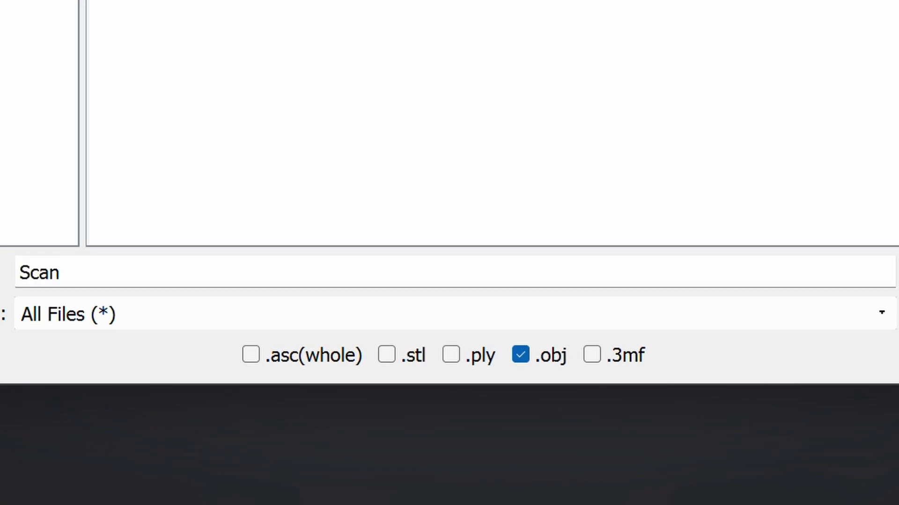
{"action": "left_click", "coordinate": [450, 355]}
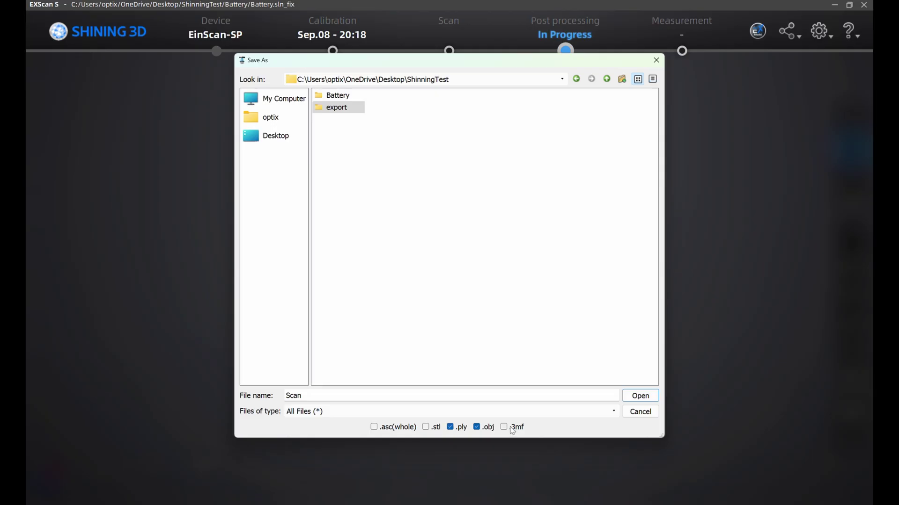
{"action": "left_click", "coordinate": [374, 427]}
{"action": "left_click", "coordinate": [630, 398]}
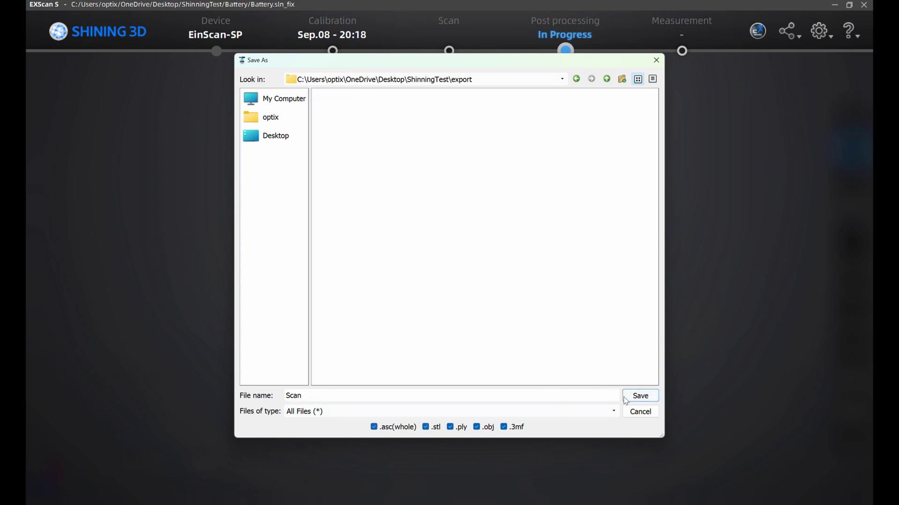
{"action": "left_click", "coordinate": [549, 396]}
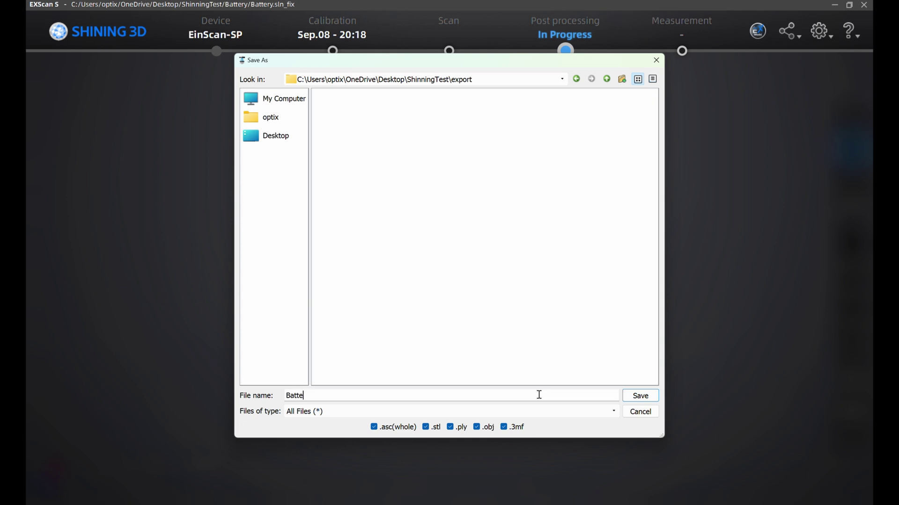
{"action": "left_click", "coordinate": [627, 398]}
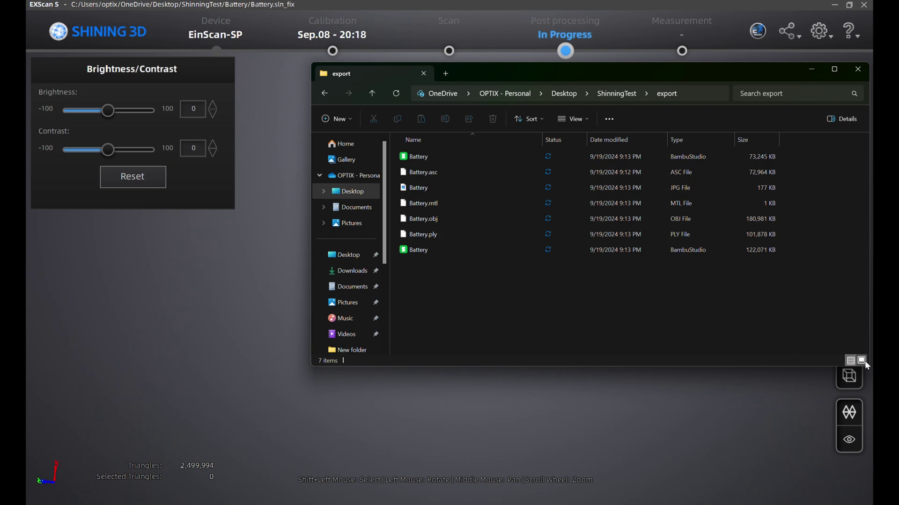
{"action": "double_click", "coordinate": [414, 187]}
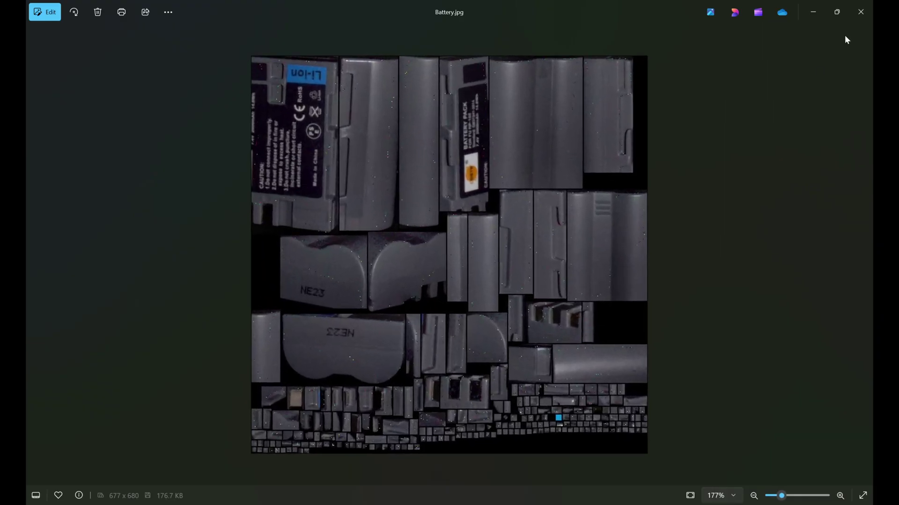